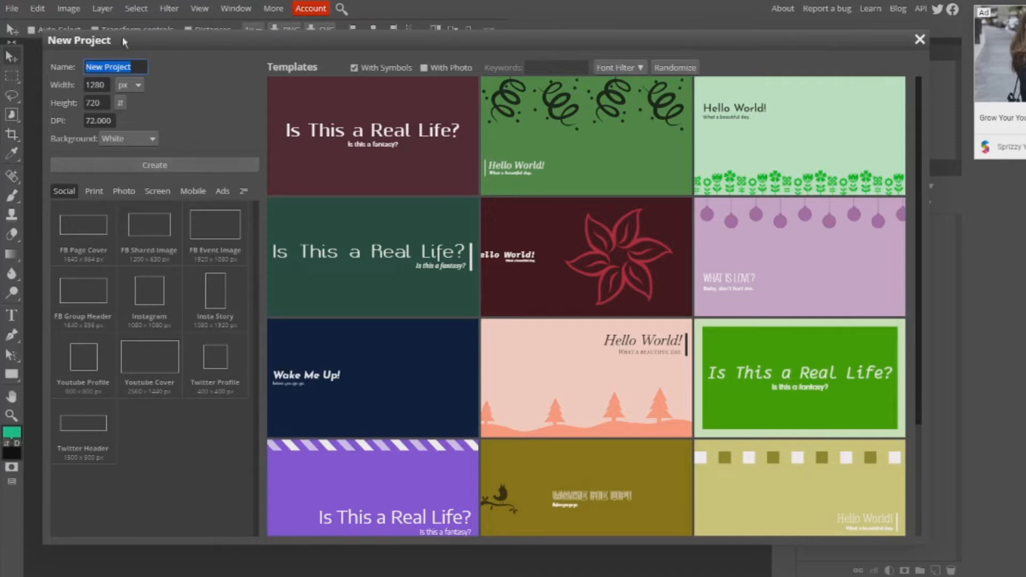
- Create a 1280 by 720 px project with a white background and place the wp2342826 landscape image in it
left_click(162, 166)
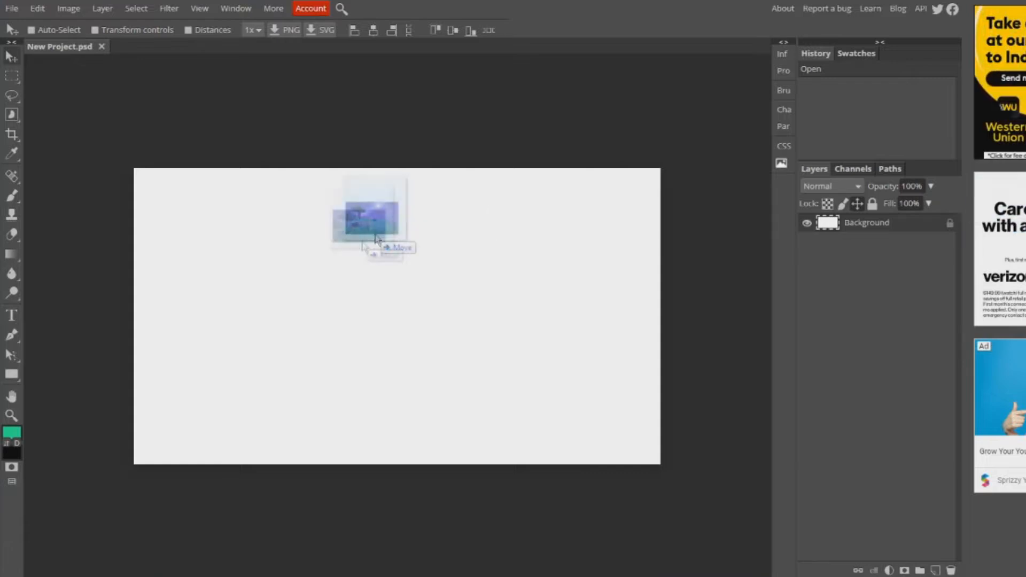
left_click_drag(390, 248, 332, 257)
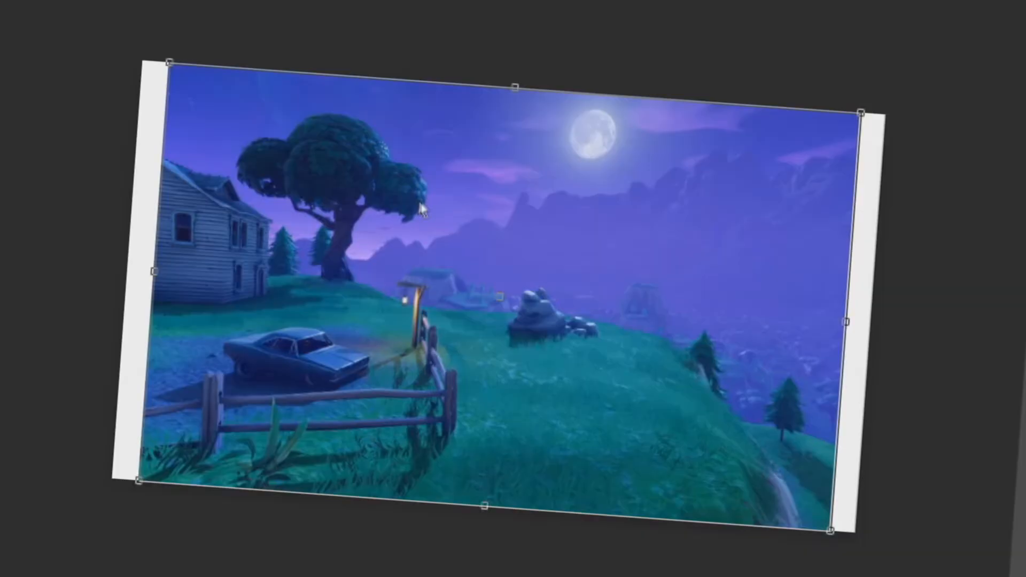
- Scale and position the placed landscape image so it covers the whole canvas
left_click_drag(835, 543, 903, 576)
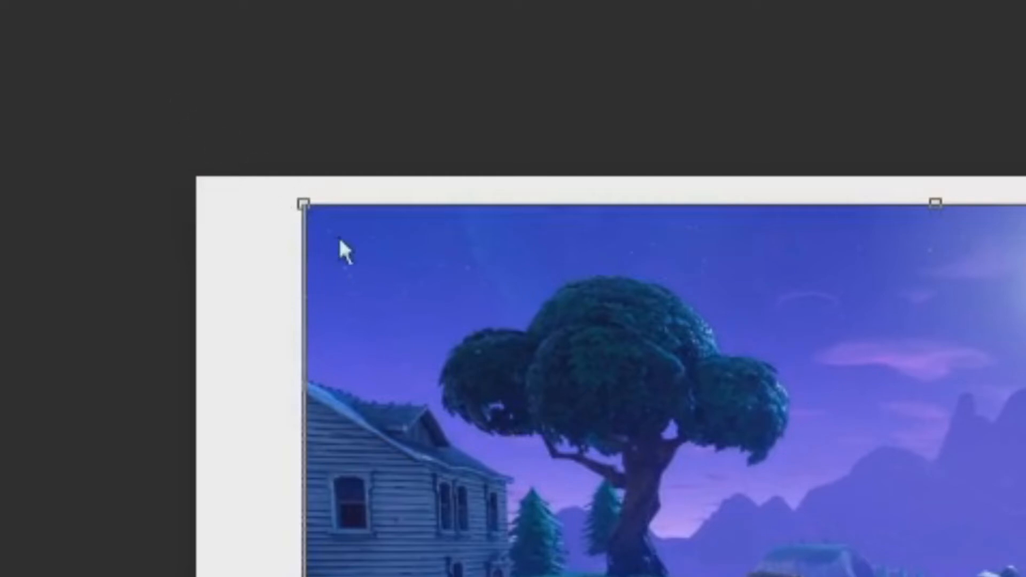
left_click_drag(303, 205, 604, 382)
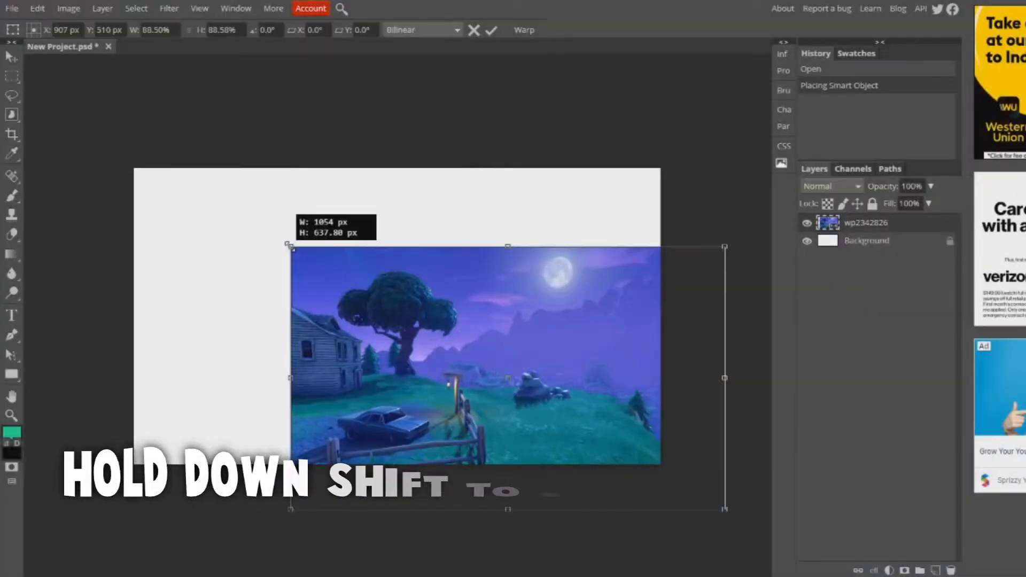
left_click_drag(289, 245, 128, 161)
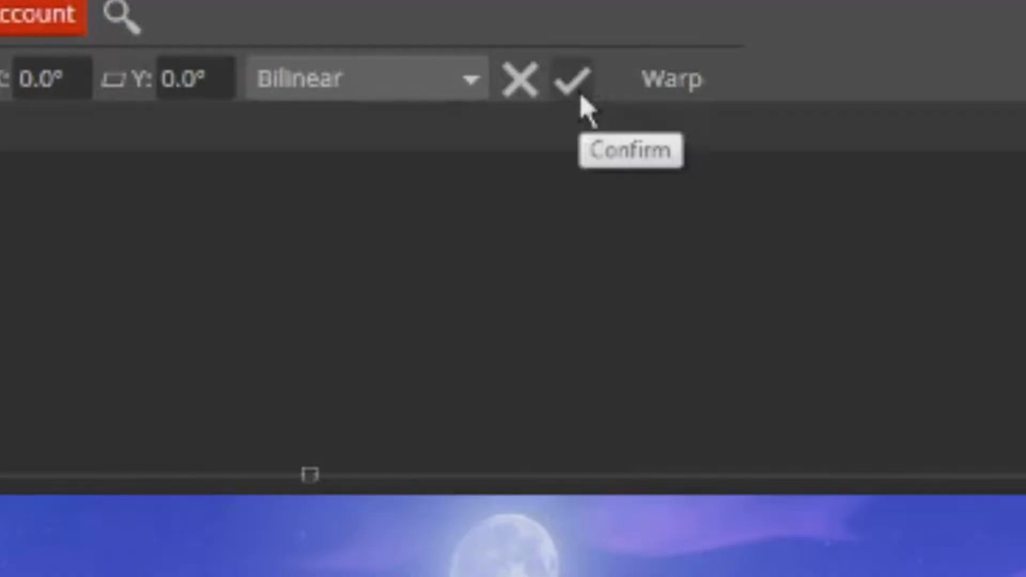
left_click(581, 96)
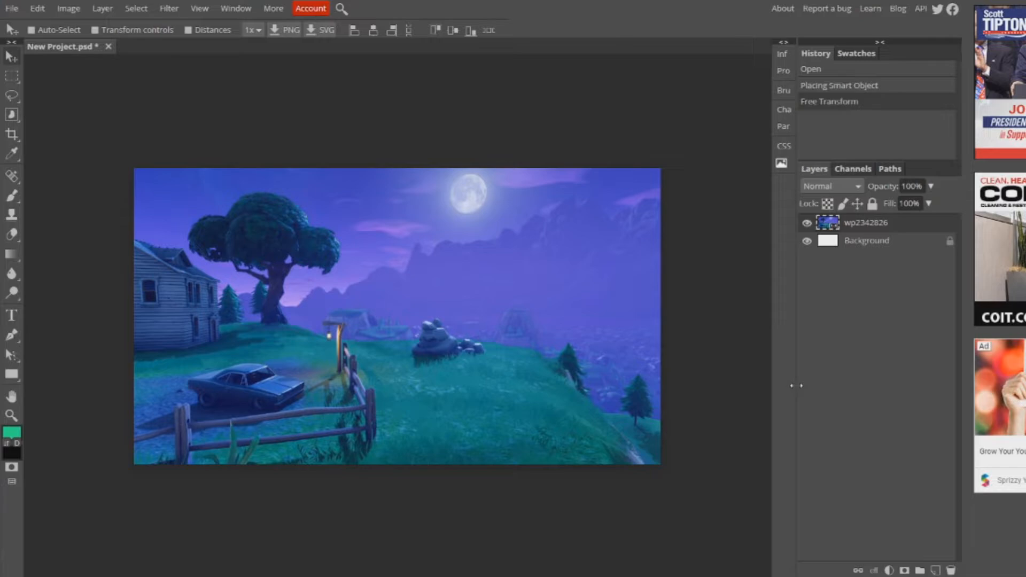
- Give the landscape layer a Color Overlay in orange ff7300 with the Color blend mode
double_click(909, 229)
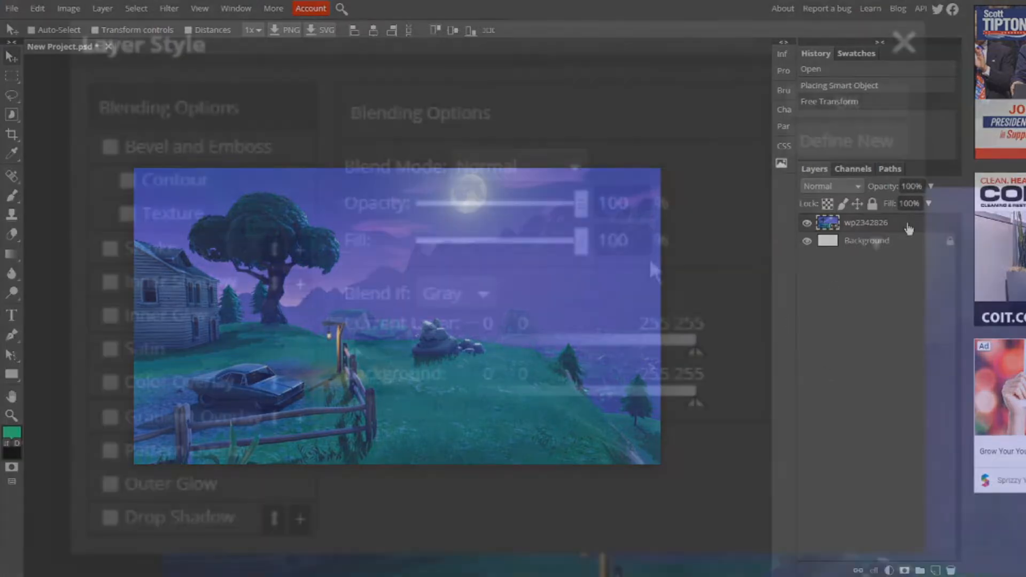
left_click(109, 382)
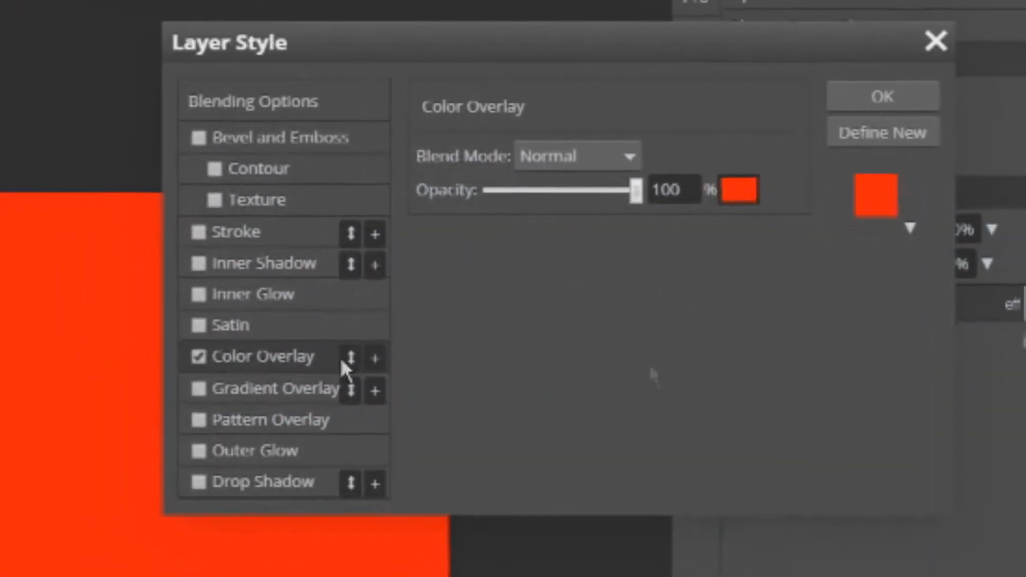
left_click(746, 192)
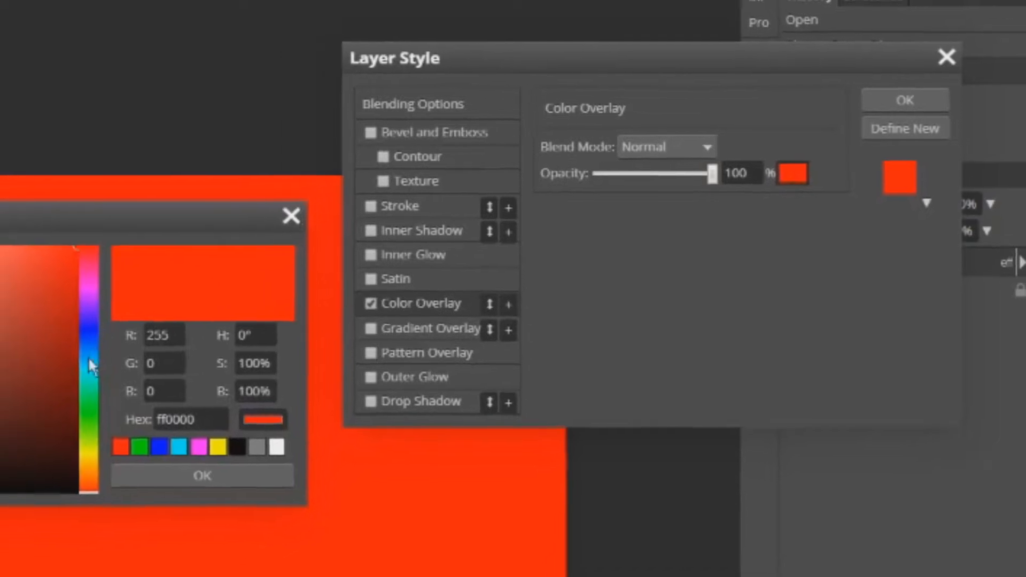
left_click_drag(89, 361, 89, 473)
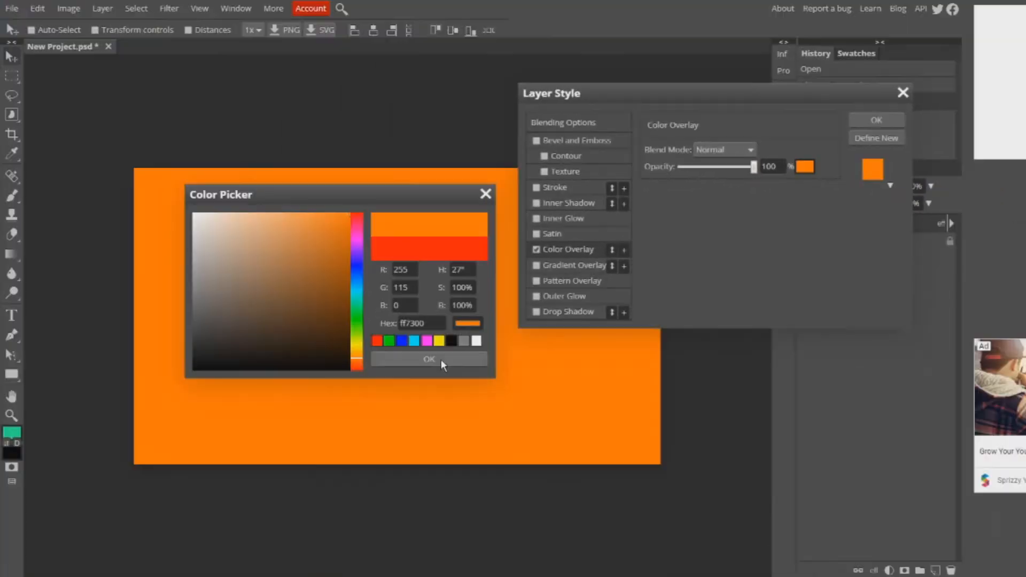
left_click(441, 359)
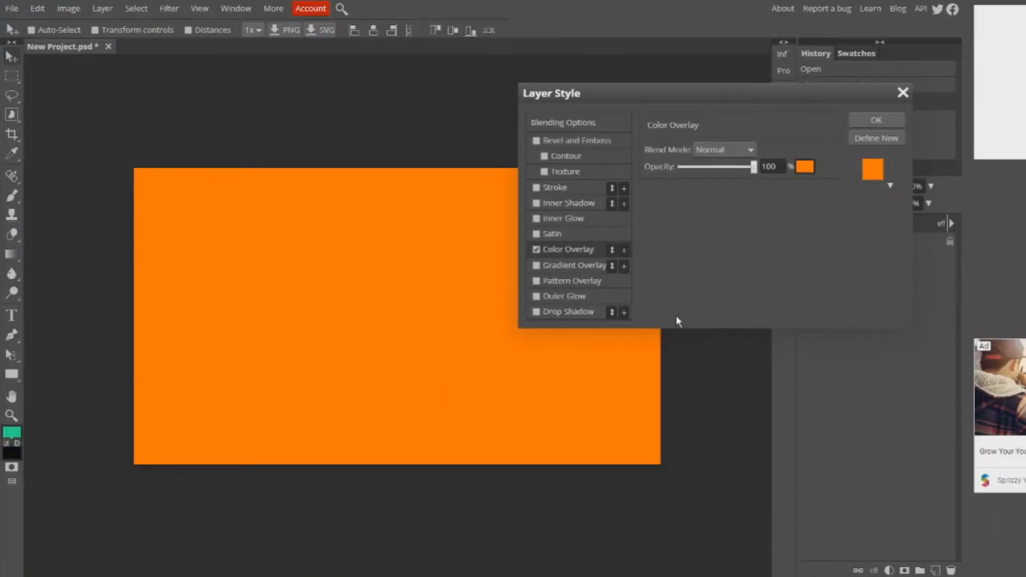
left_click(719, 150)
left_click(717, 150)
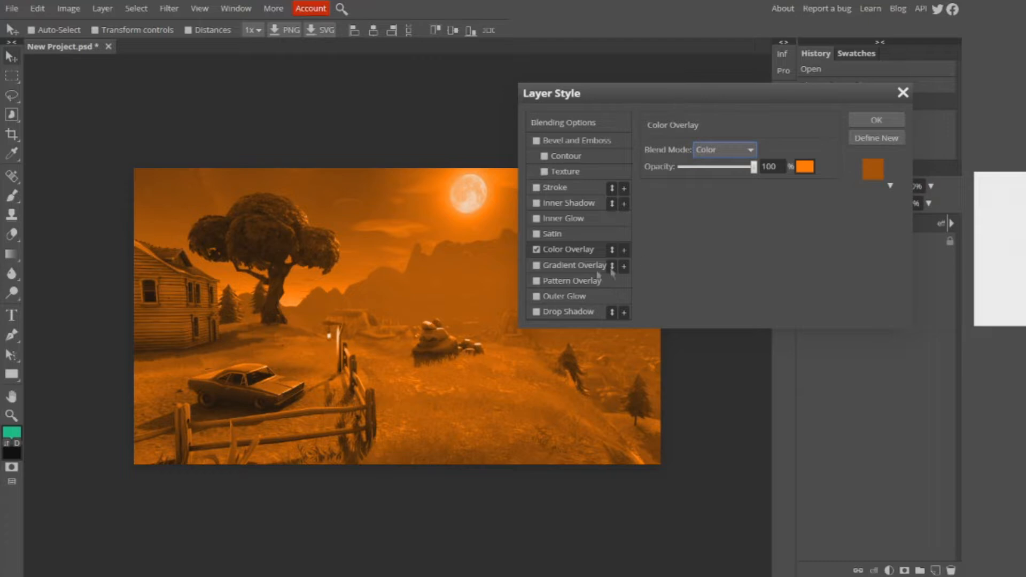
- Add a linear black-to-white Gradient Overlay to the landscape in Multiply mode, with a 70° angle and reduced opacity
left_click(537, 266)
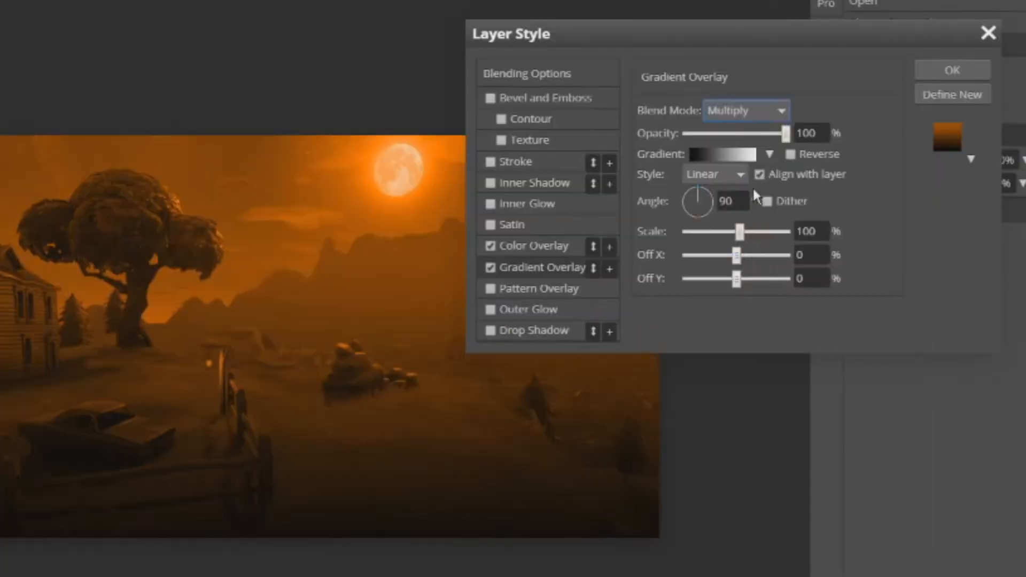
left_click(714, 198)
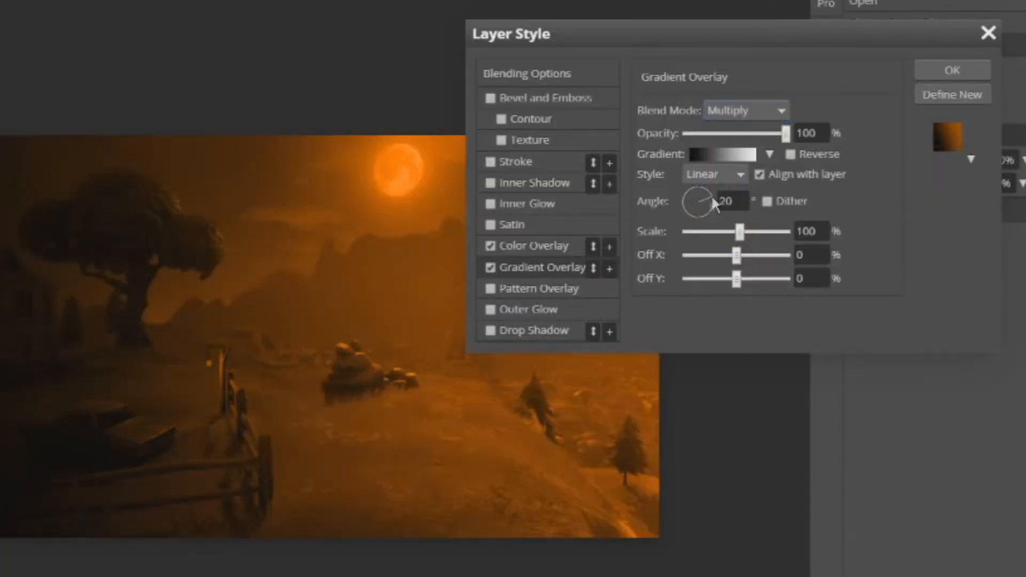
mouse_move(707, 193)
left_mouse_down()
mouse_move(691, 195)
mouse_move(702, 195)
left_mouse_up()
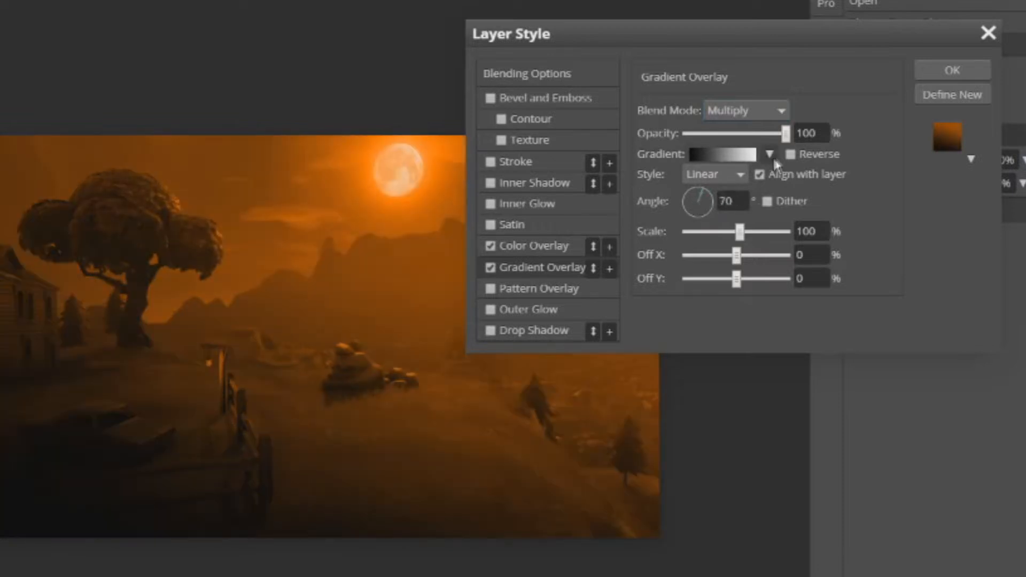
left_click_drag(785, 134, 747, 149)
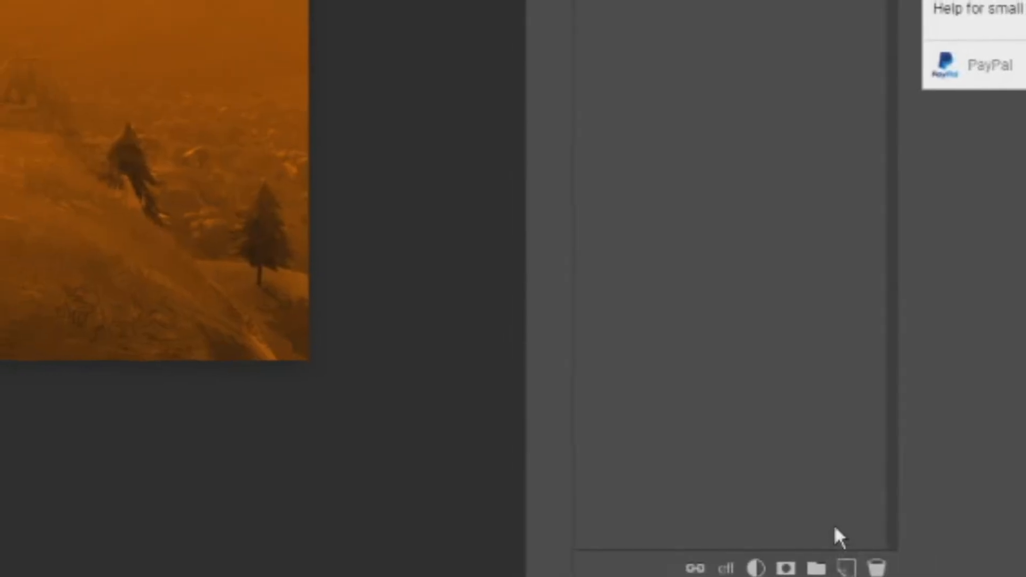
- Add a new layer and draw a rectangle slightly larger than the canvas on it, with no fill
left_click(849, 569)
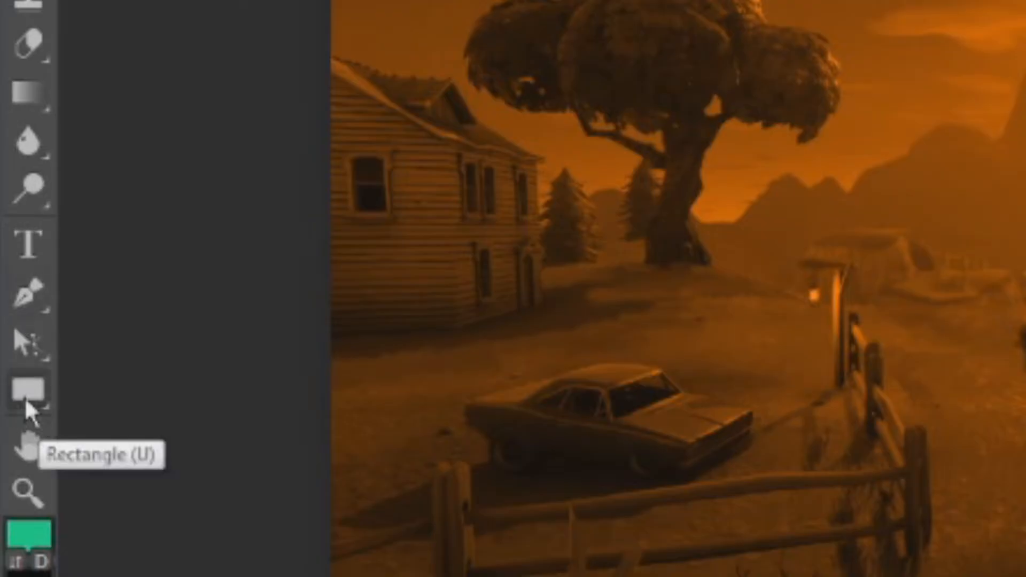
right_click(25, 397)
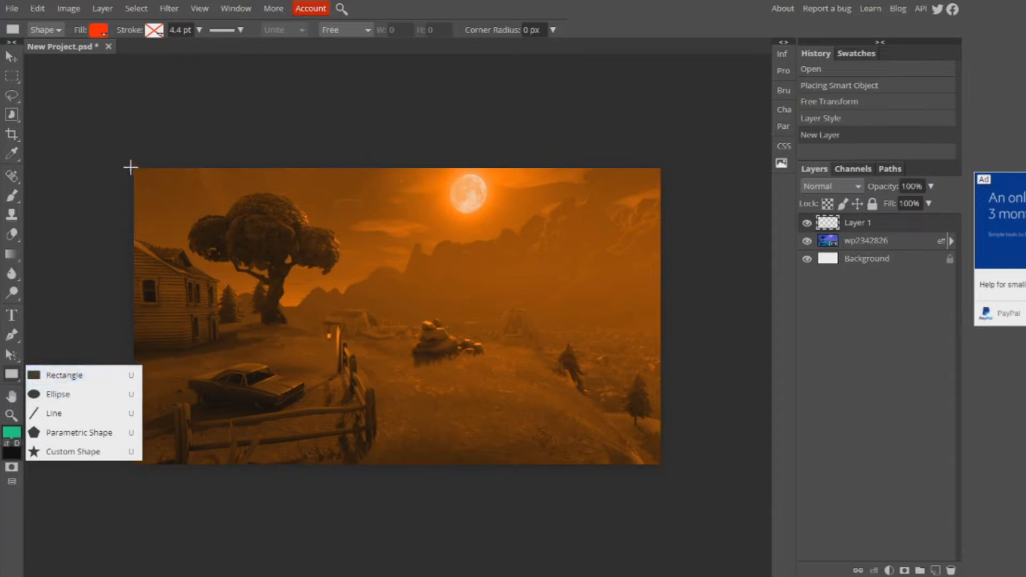
left_click(130, 168)
left_click_drag(126, 164, 666, 467)
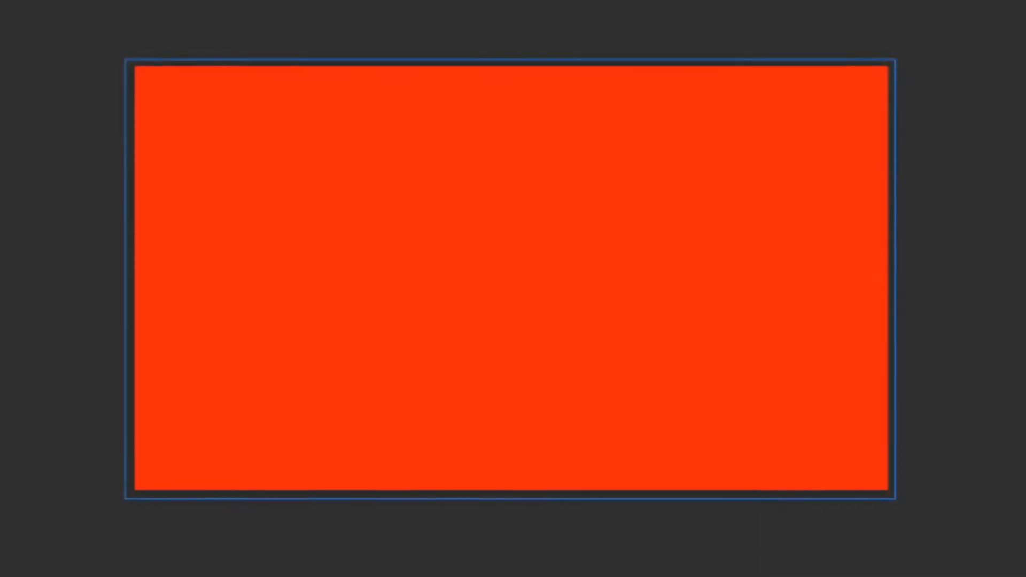
mouse_move(363, 210)
left_mouse_down()
mouse_move(447, 266)
mouse_move(321, 210)
mouse_move(355, 220)
left_mouse_up()
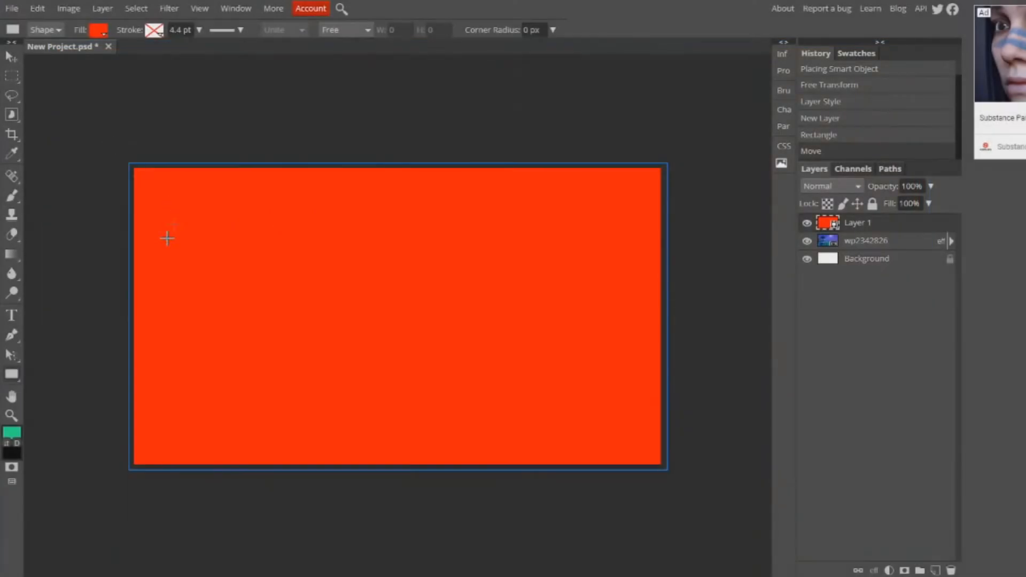
left_click(99, 31)
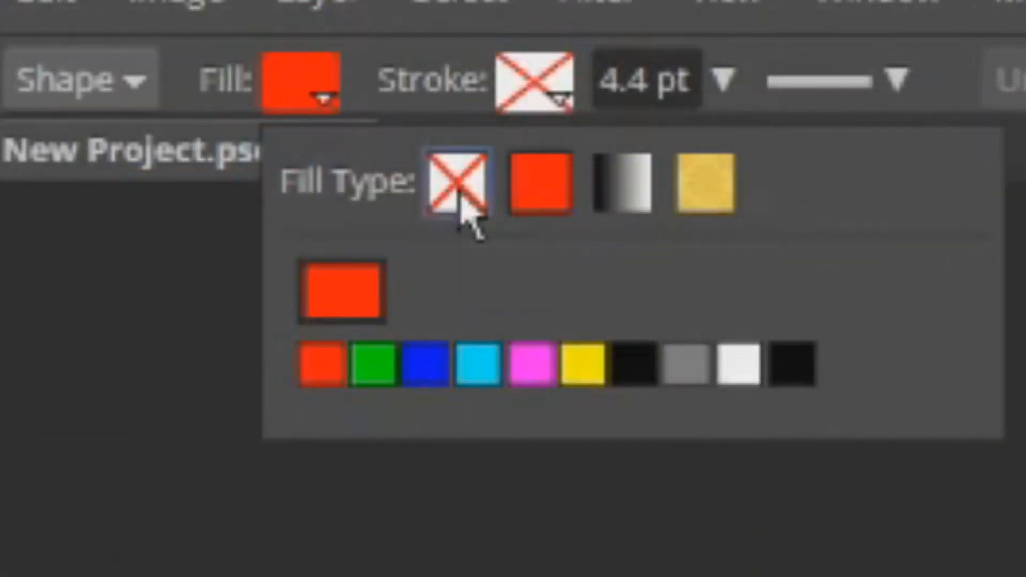
left_click(463, 206)
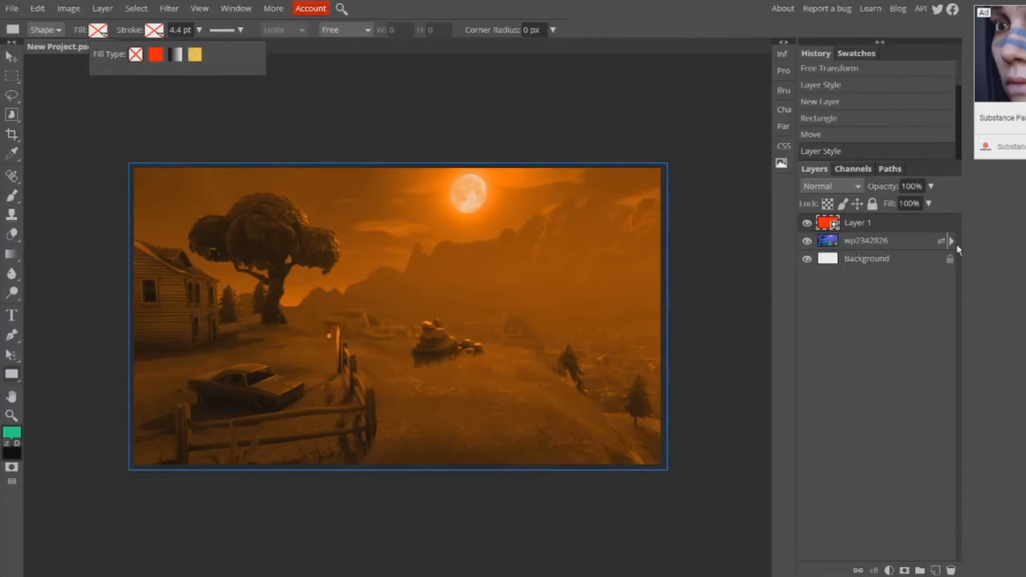
- Apply an Inner Glow to the rectangle layer in yellow ffe500, with 100% opacity and a size of 104 px
double_click(902, 230)
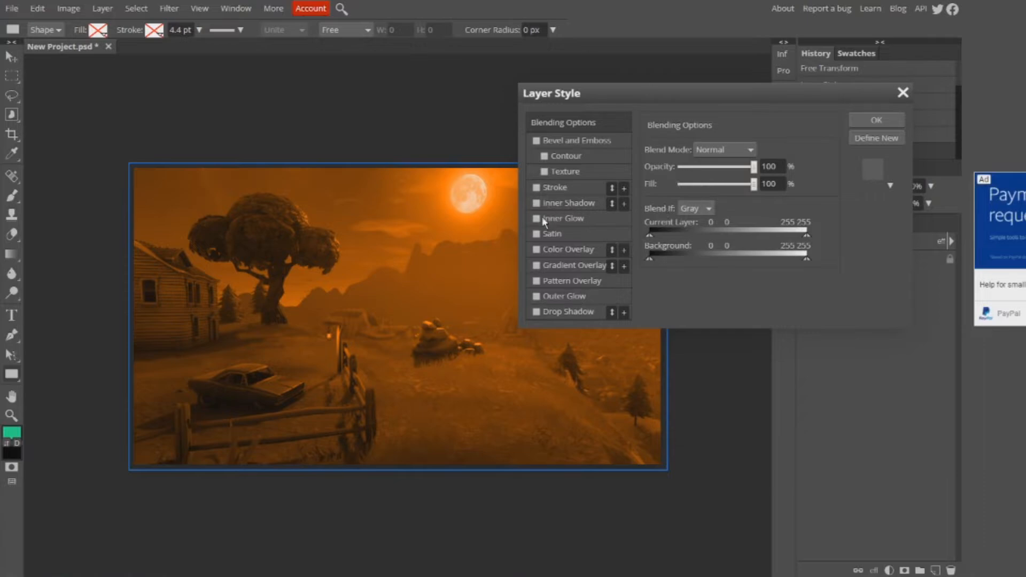
left_click(537, 218)
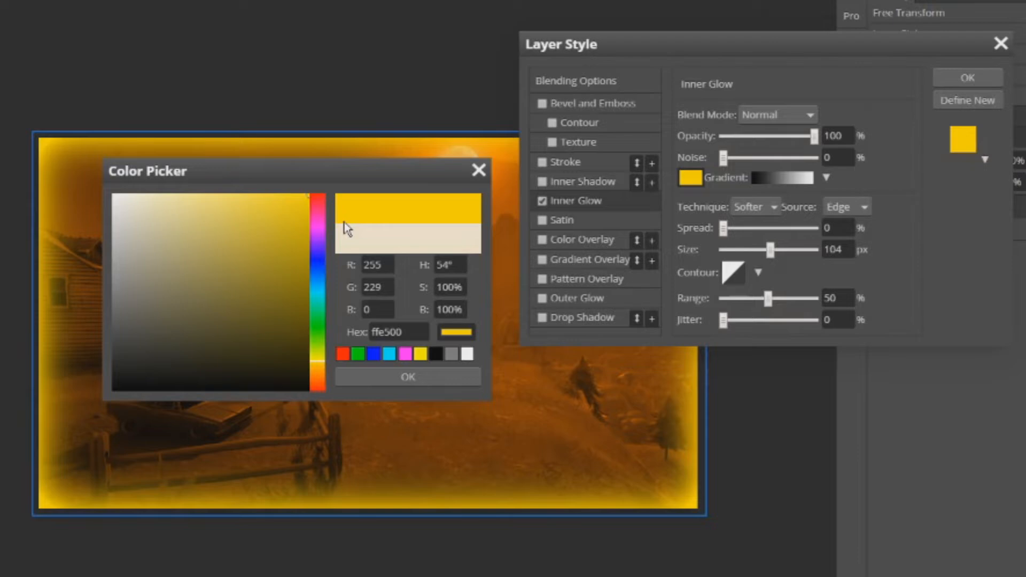
left_click(408, 377)
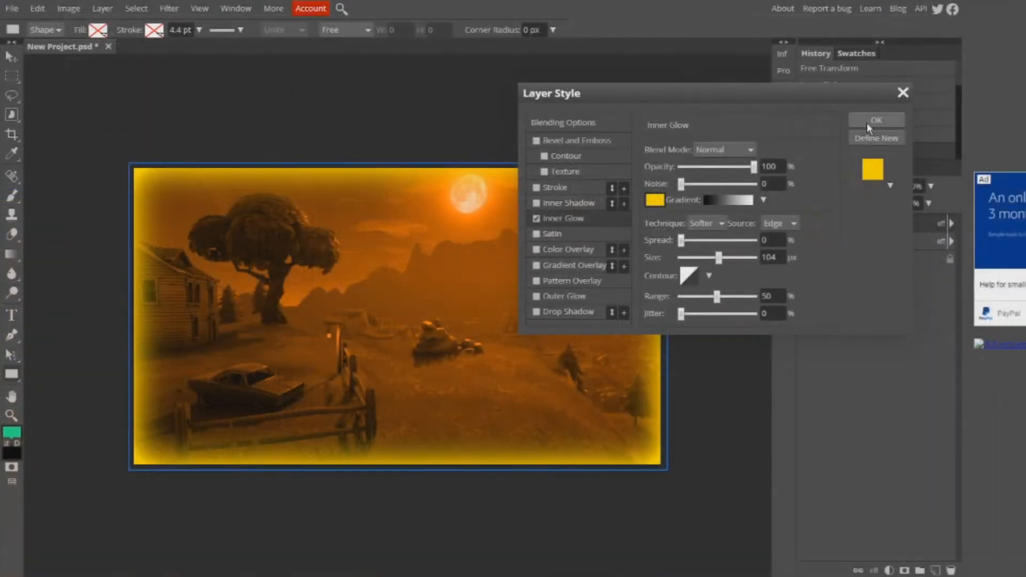
left_click(869, 123)
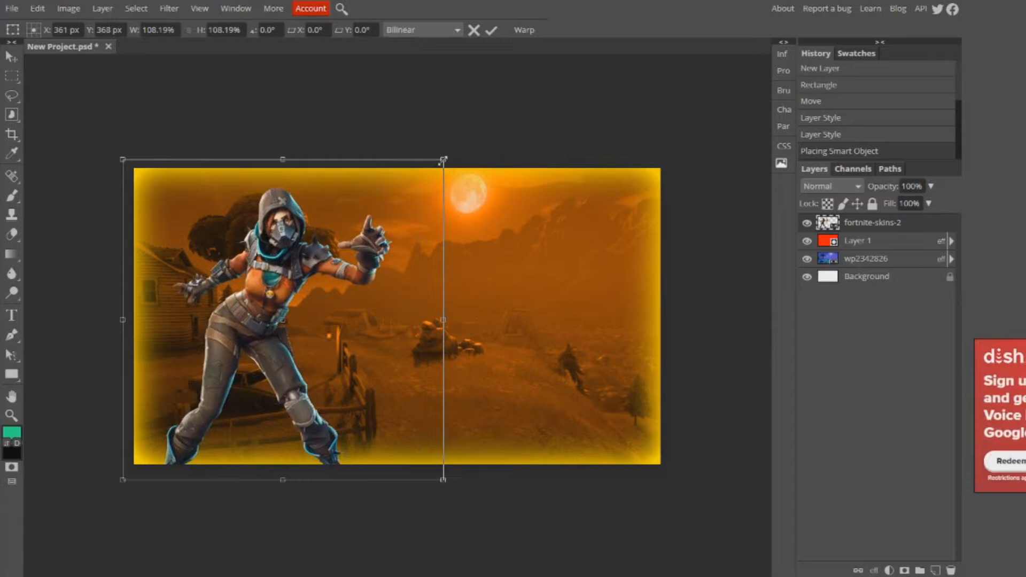
- Enlarge the placed fortnite-skins-2 character slightly and position it toward the canvas's left edge
left_click_drag(443, 159, 443, 155)
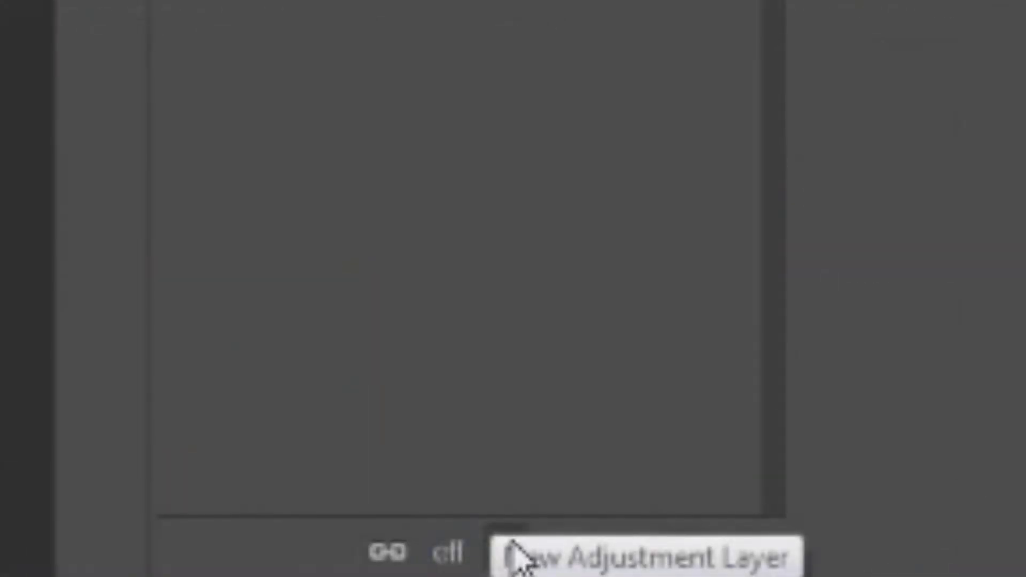
- Add a Hue/Saturation adjustment with Colorize, hue 18 and saturation 70, and clip it to the character layer
left_click(510, 553)
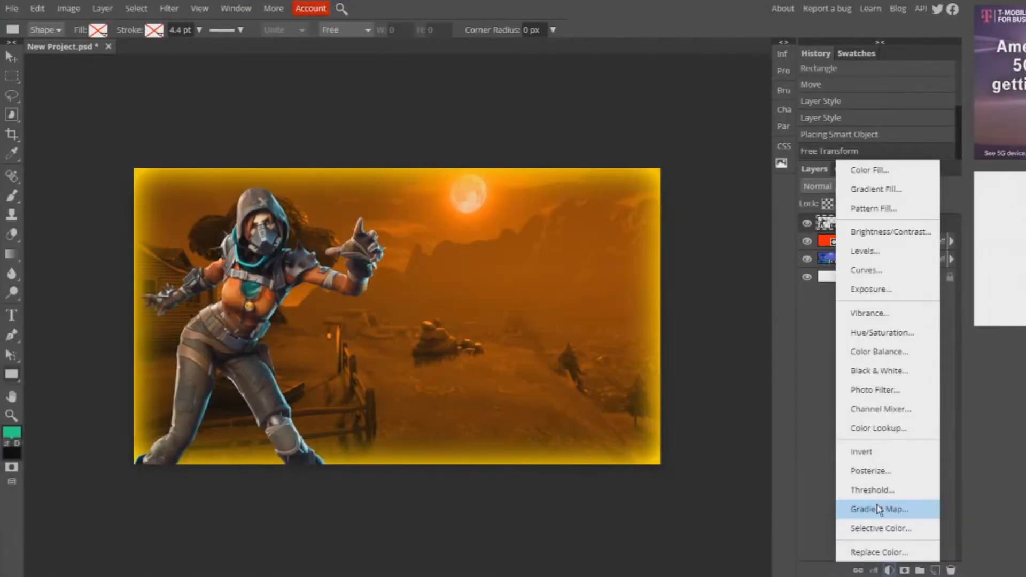
left_click(904, 336)
left_click(612, 249)
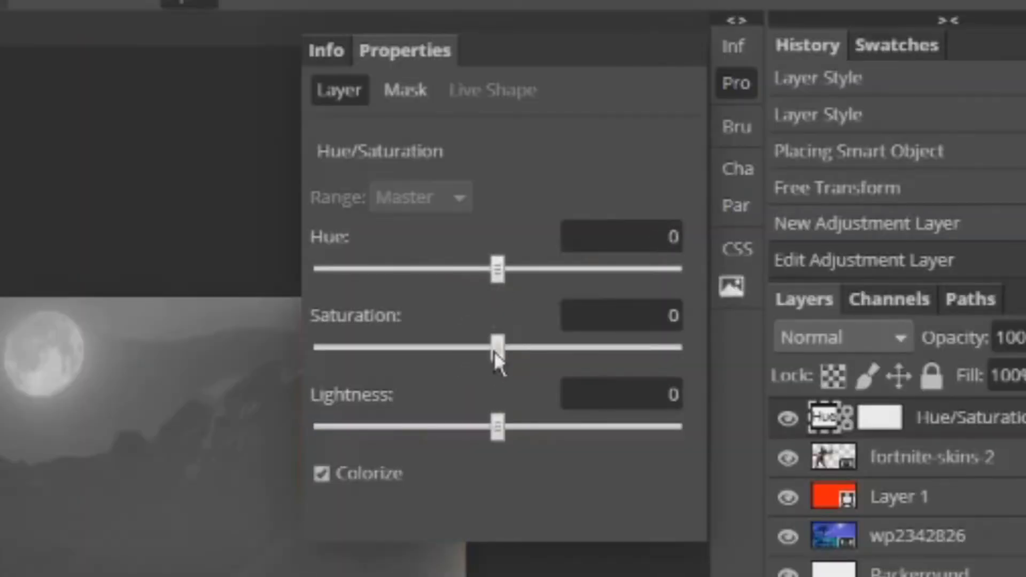
left_click_drag(675, 192, 813, 191)
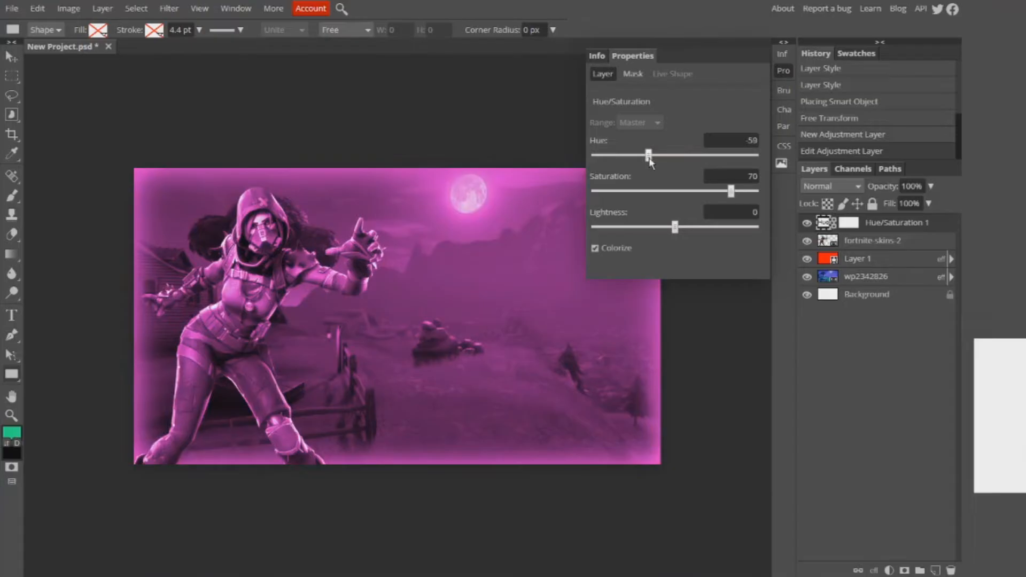
left_click_drag(649, 157, 683, 161)
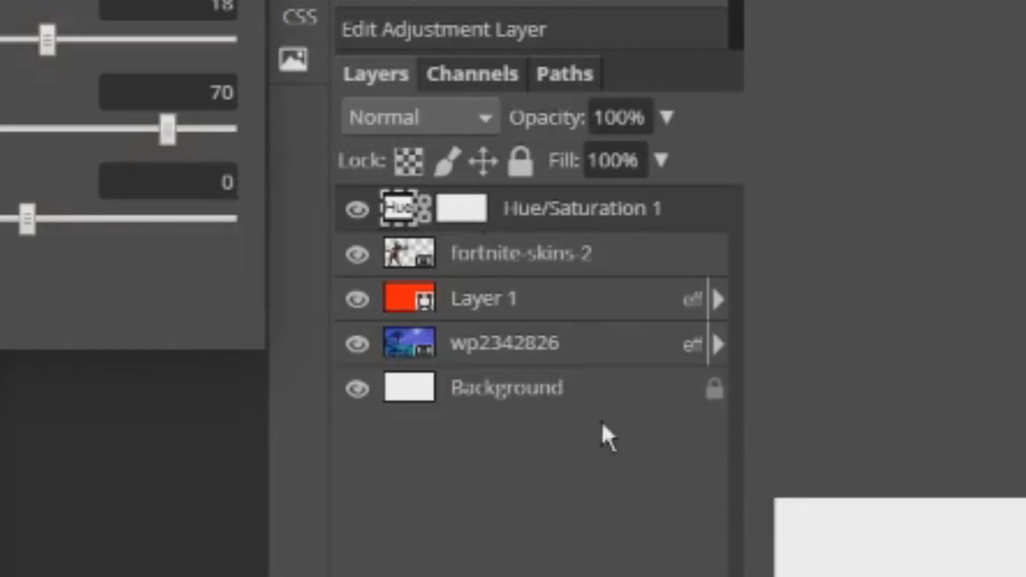
right_click(584, 227)
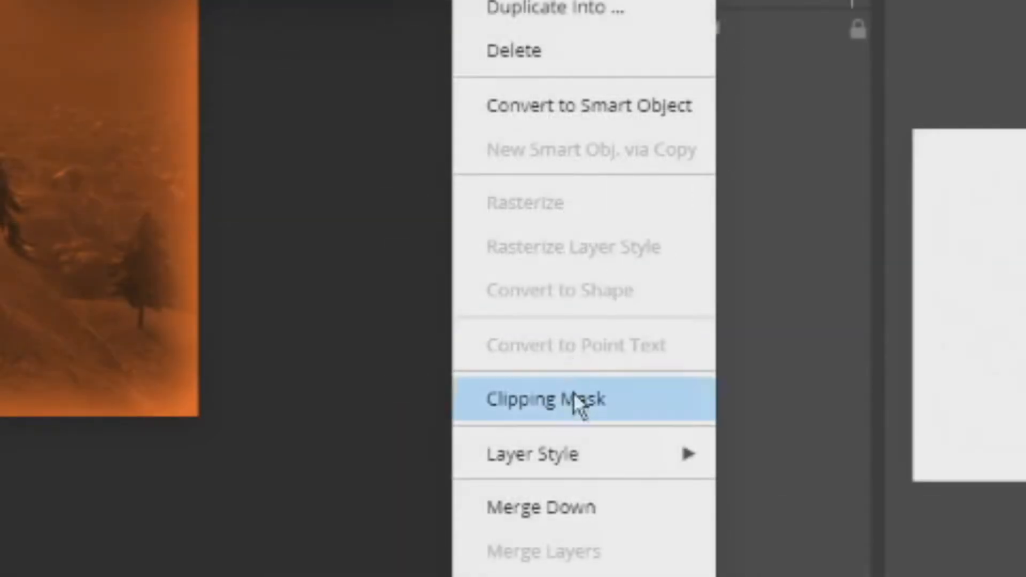
left_click(575, 396)
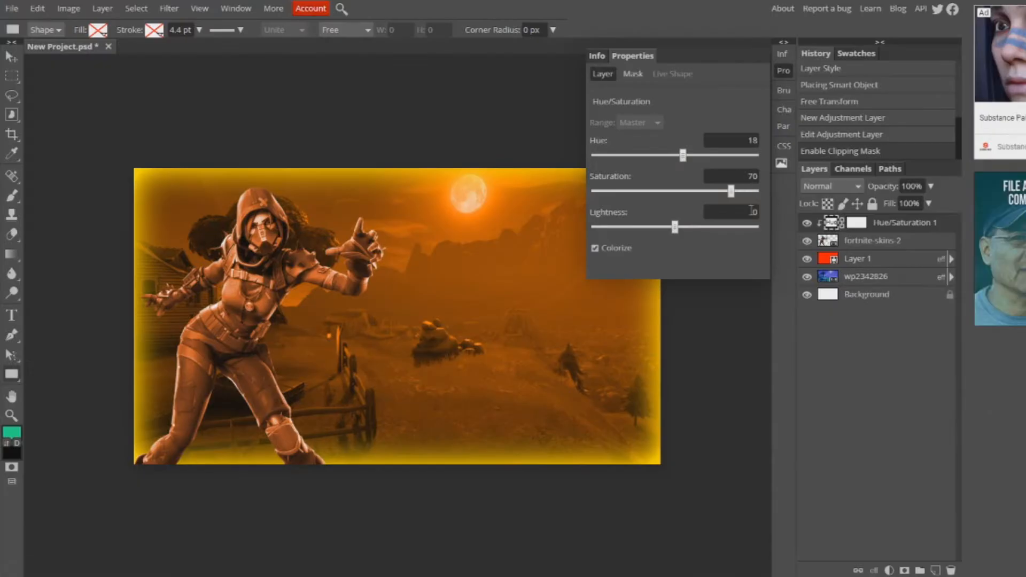
- Refine the character's colour adjustment to hue 13 and saturation 75, with Hard Light blending at 65% opacity
left_click_drag(735, 194, 739, 192)
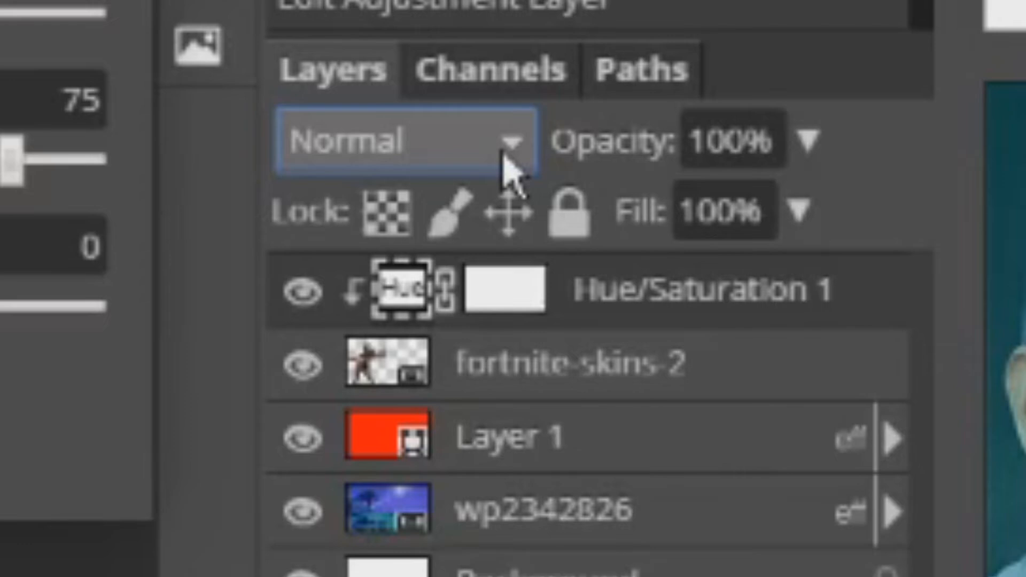
left_click_drag(796, 194, 933, 165)
left_click_drag(797, 189, 711, 192)
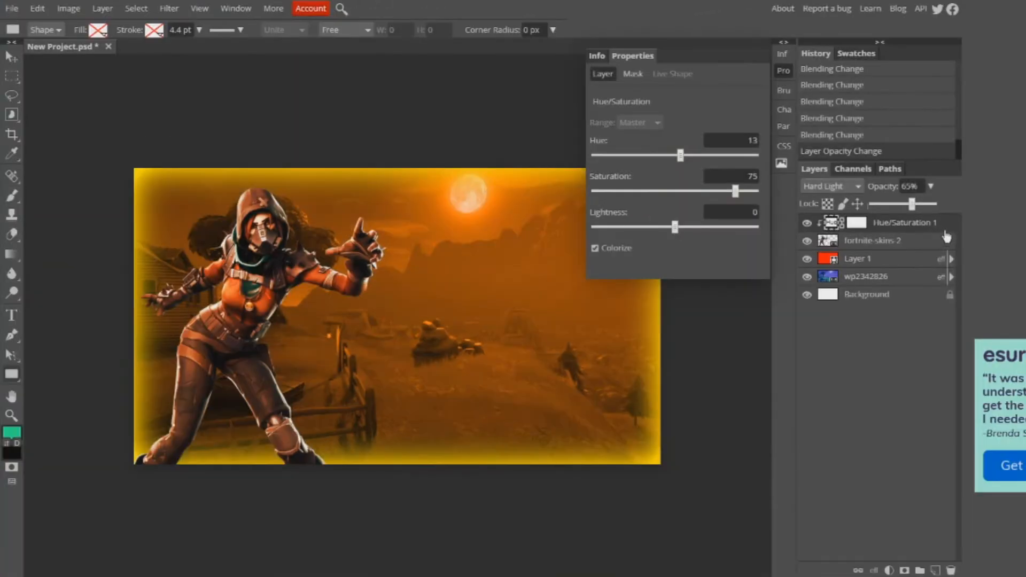
- Add a Drop Shadow to the fortnite-skins-2 layer with 81% opacity, 17 px distance and 31 px size
left_click(935, 241)
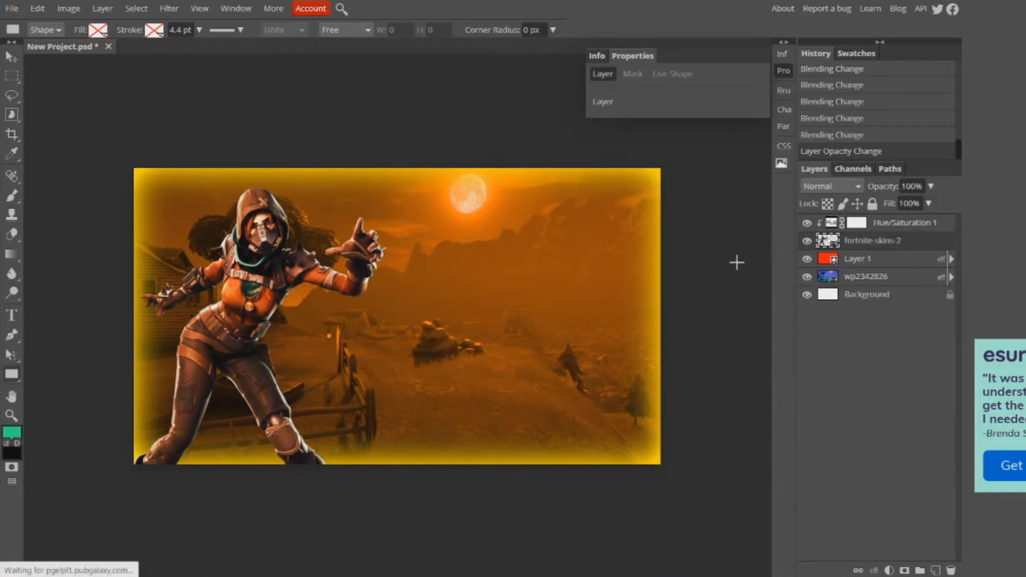
double_click(866, 240)
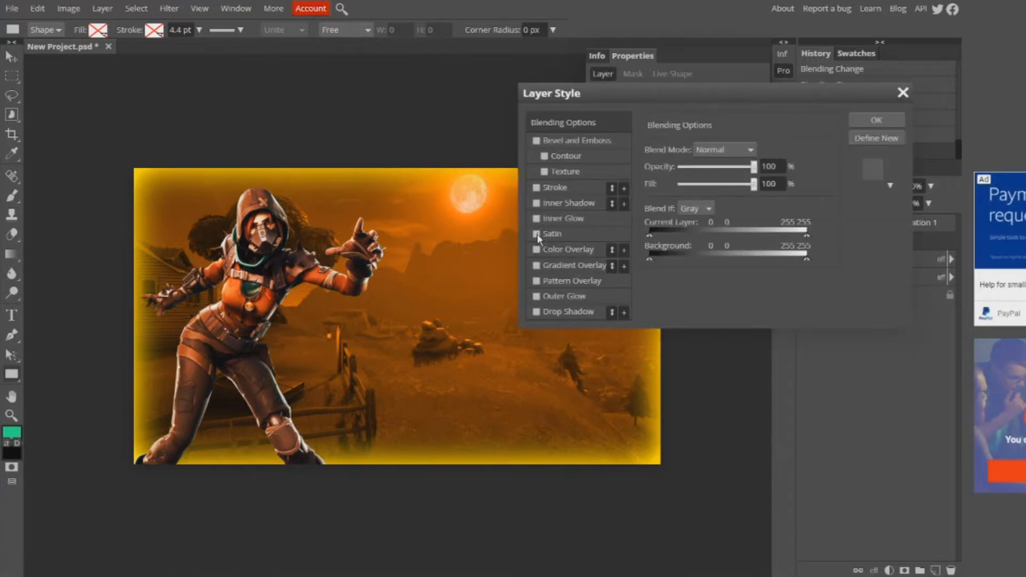
left_click(537, 312)
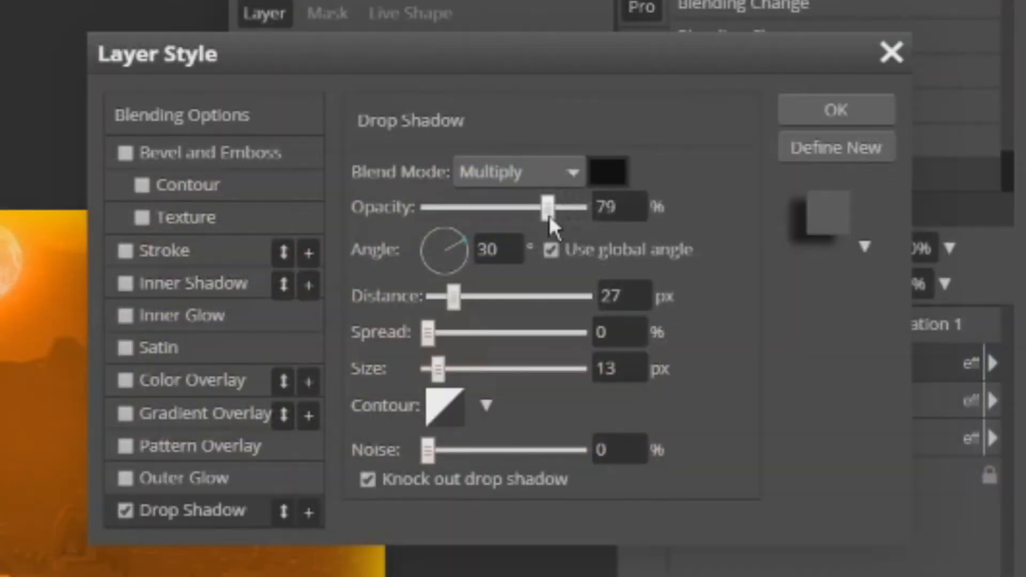
left_click_drag(550, 216, 552, 214)
left_click_drag(450, 297, 447, 298)
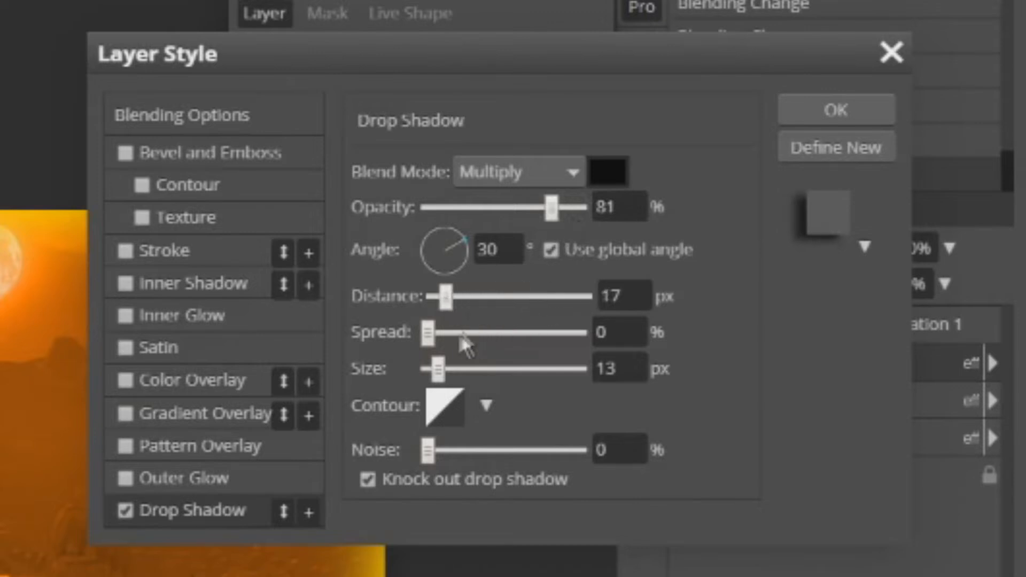
left_click_drag(438, 369, 452, 370)
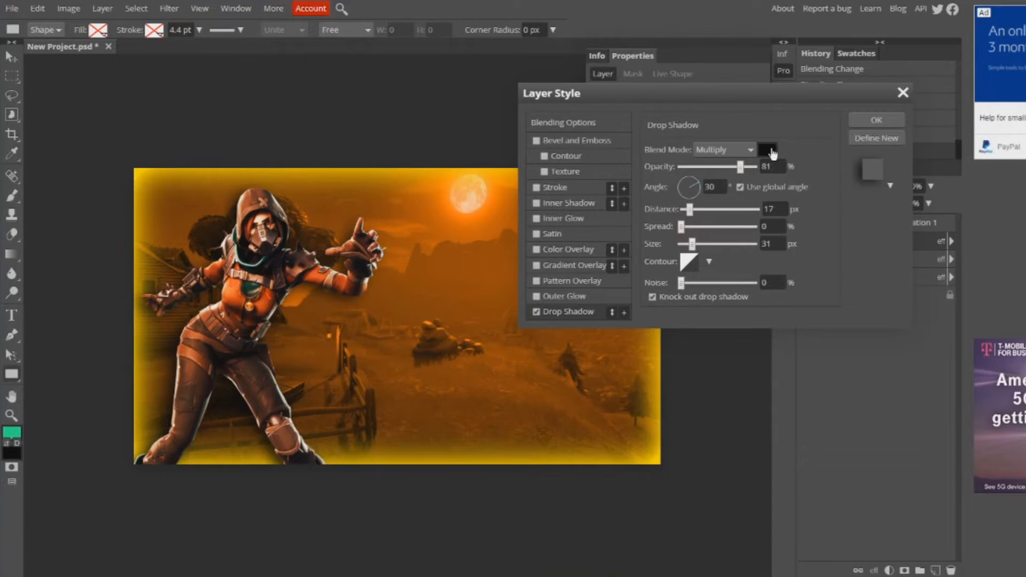
- Set the character's drop shadow colour to dark red-brown 320700
left_click(770, 151)
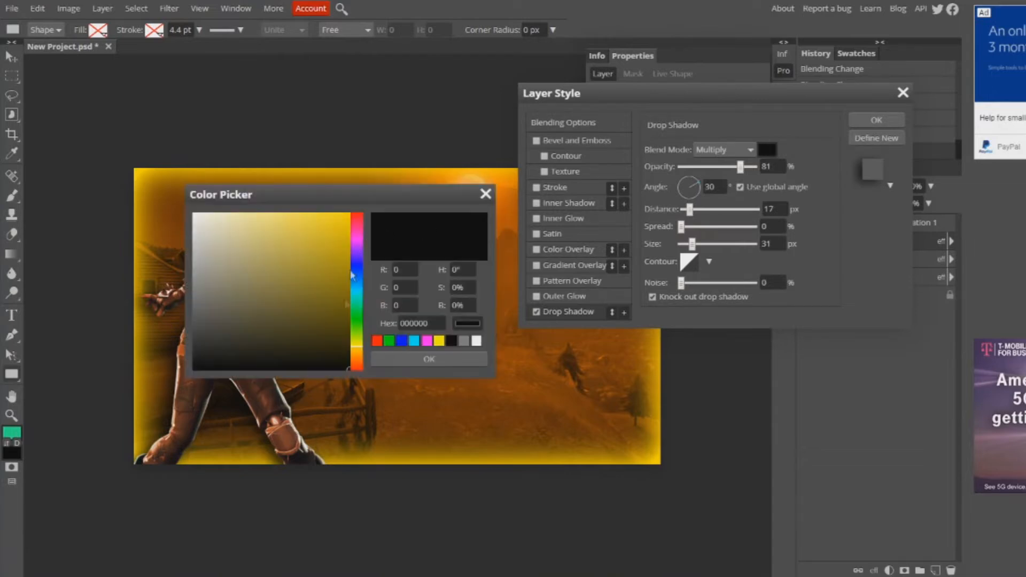
left_click(358, 369)
left_click_drag(338, 342, 356, 338)
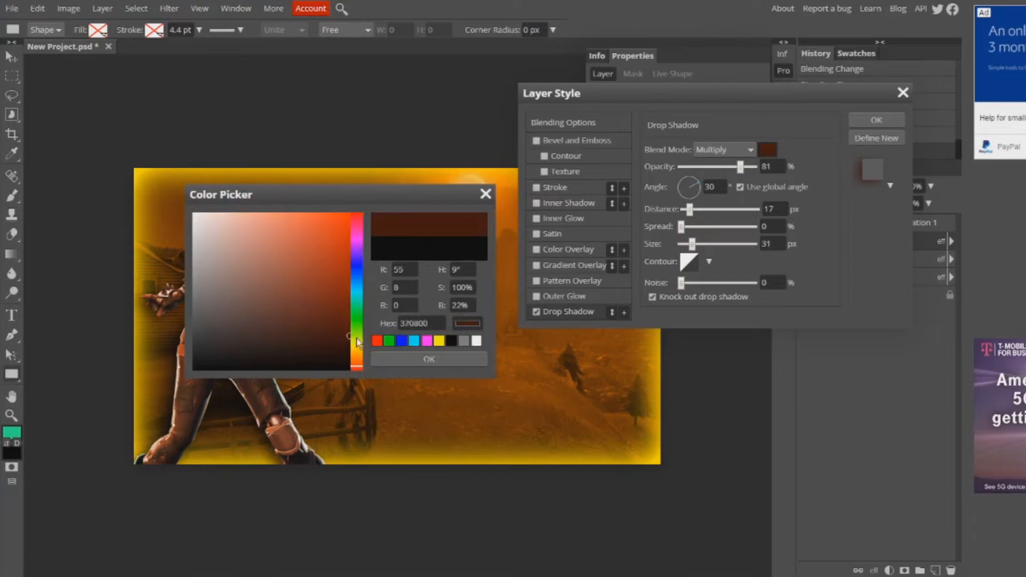
left_click(446, 360)
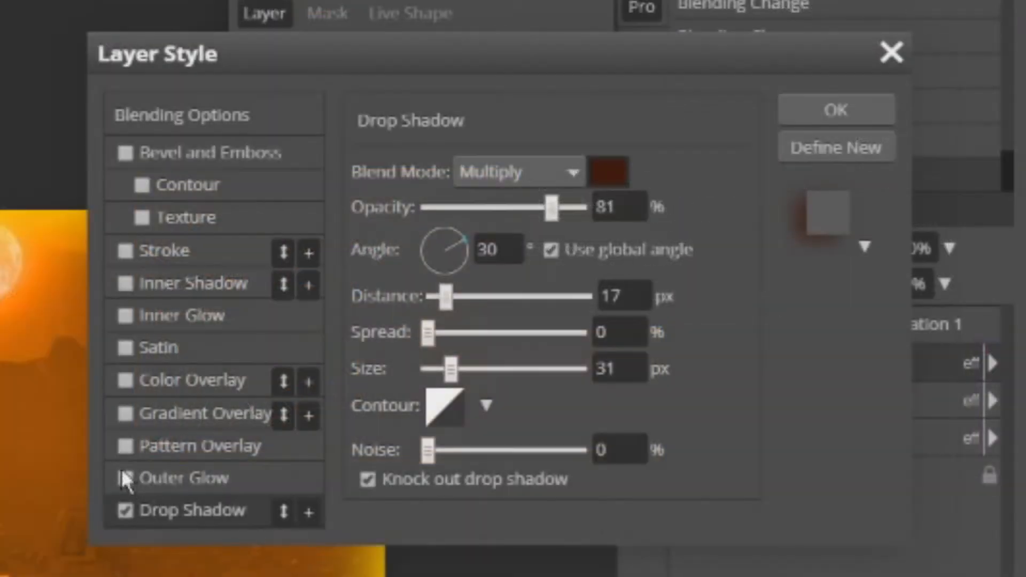
- Enable an Outer Glow on the character layer with a size of 200 px and an orange colour
left_click(123, 479)
left_click(229, 478)
left_click_drag(429, 397, 517, 397)
left_click_drag(679, 379, 714, 385)
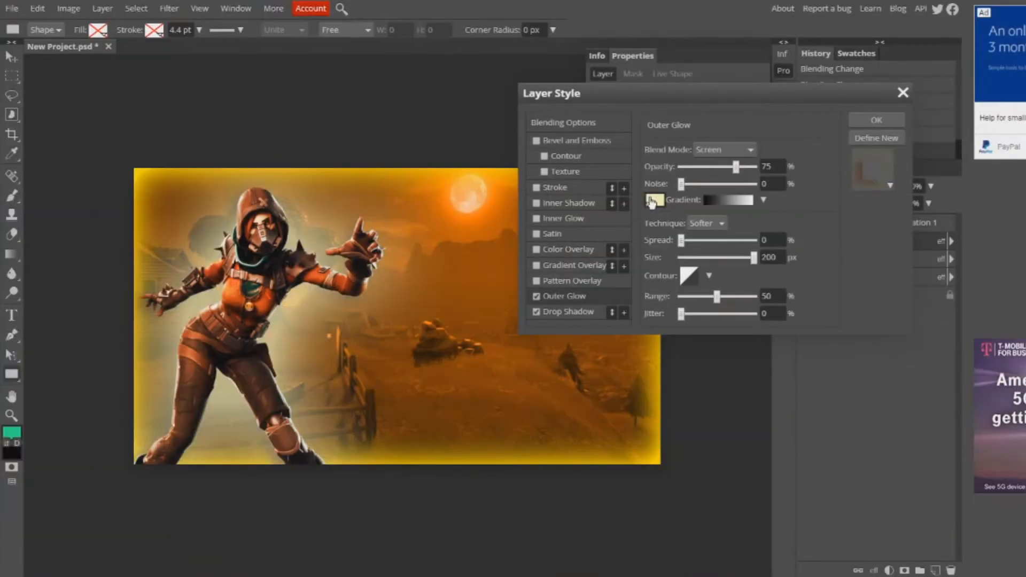
left_click(653, 200)
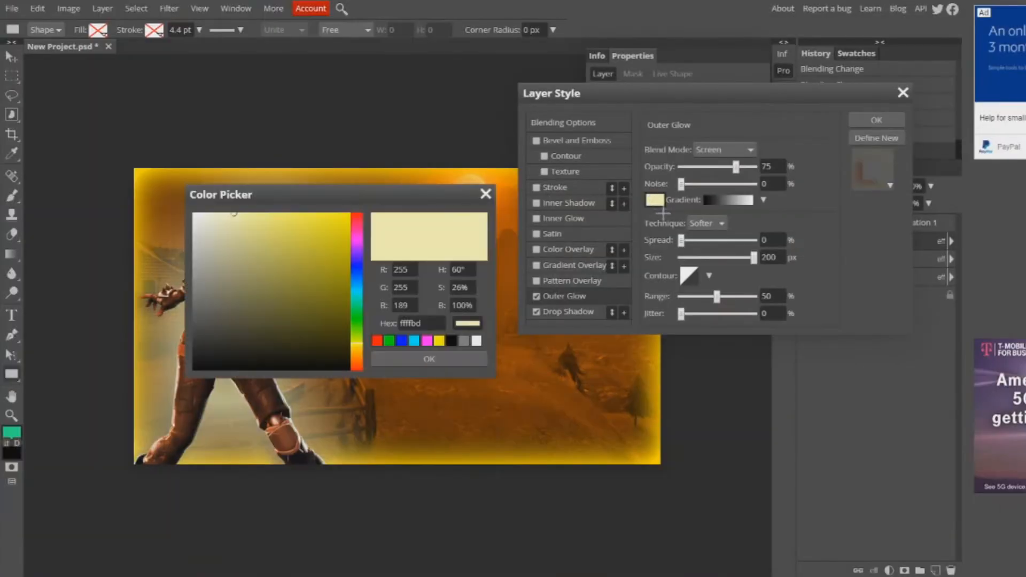
left_click(336, 215)
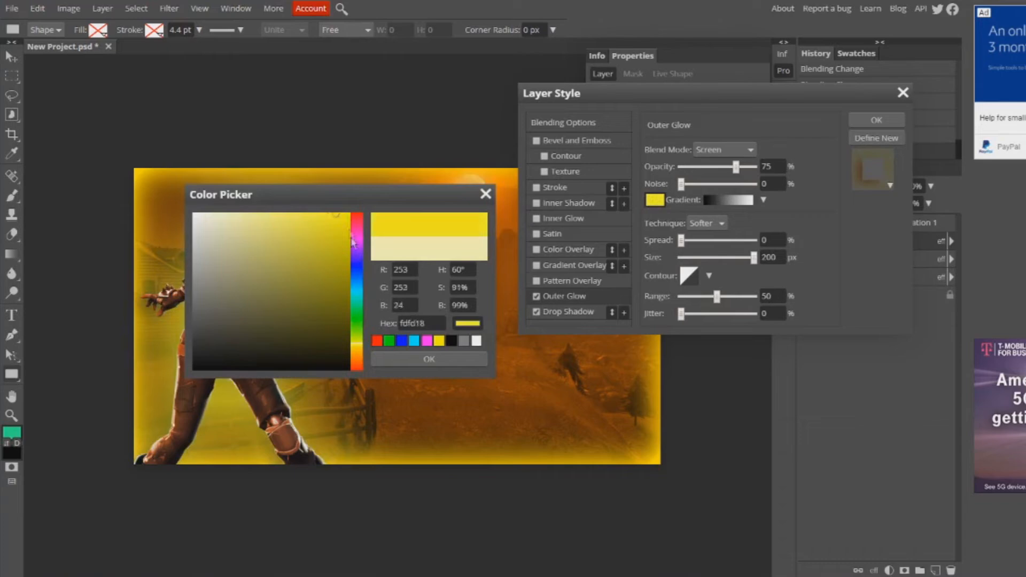
left_click(358, 355)
left_click(430, 360)
- Set the character's outer glow to Linear Dodge blending at 41% opacity and apply the layer style
left_click(722, 149)
left_click(724, 151)
left_click(724, 152)
left_click(725, 416)
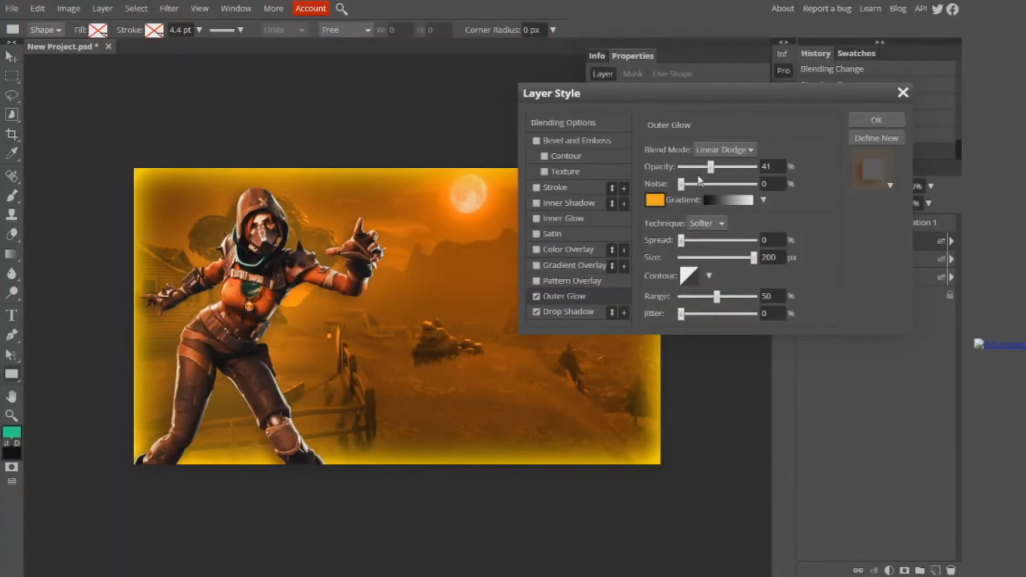
left_click(873, 120)
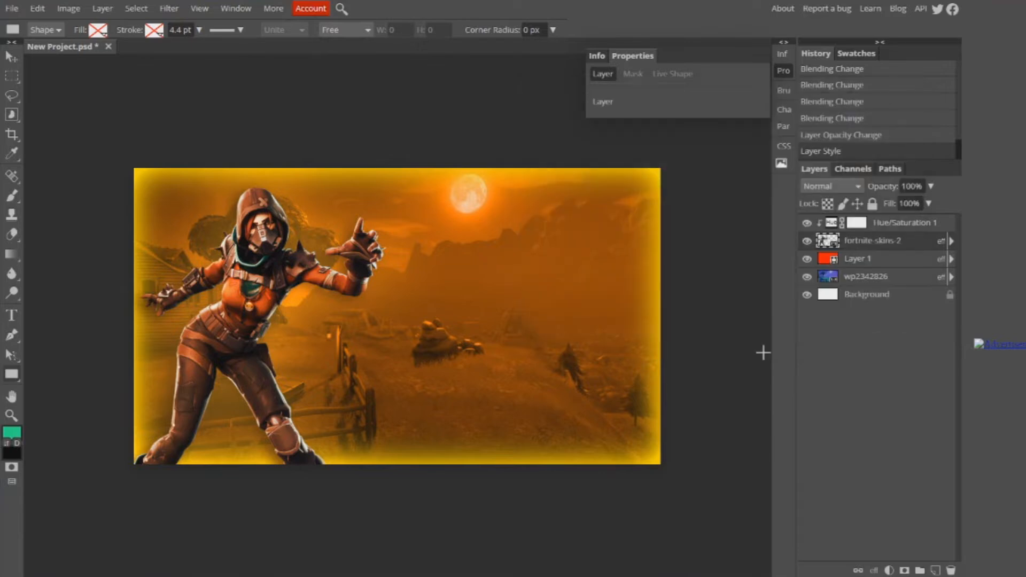
- Place the black Fortnite logo image above the Hue/Saturation layer, shrink it and position it in the canvas's upper-right corner
left_click(887, 221)
left_click_drag(426, 253, 372, 262)
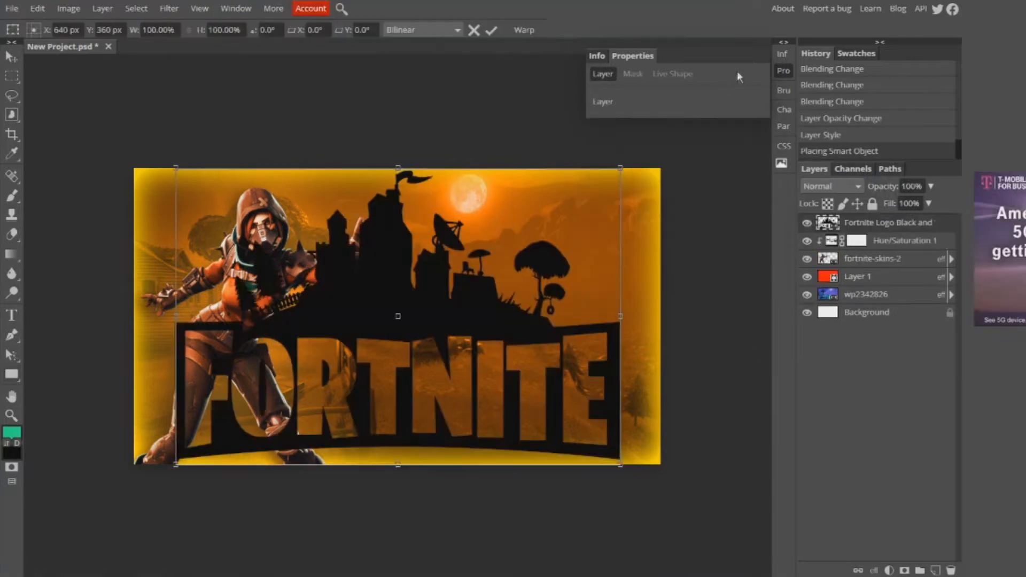
left_click_drag(622, 168, 335, 358)
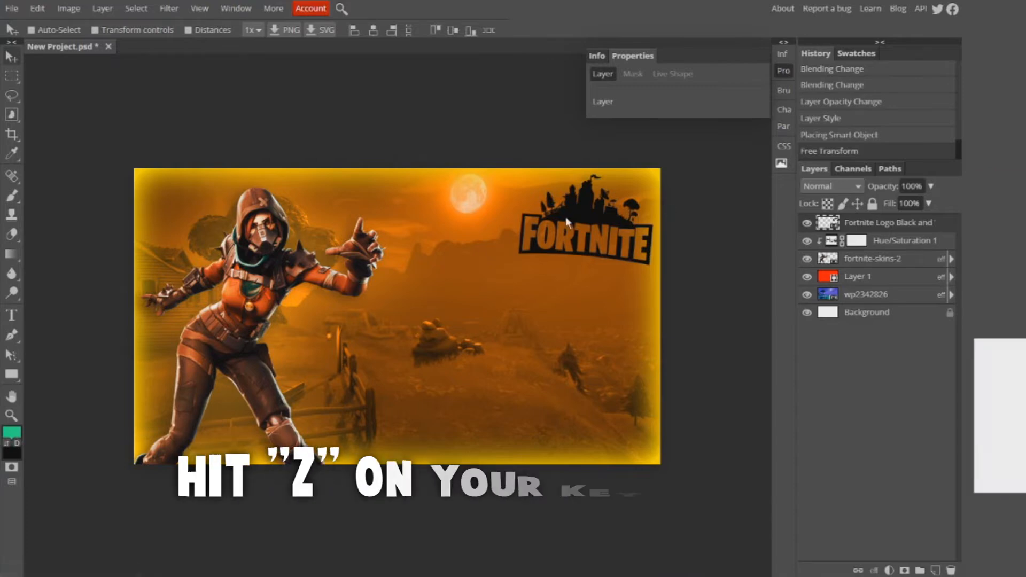
- Create a new empty layer and place it directly beneath the Fortnite logo layer
key("z")
scroll(601, 227, "up", 5)
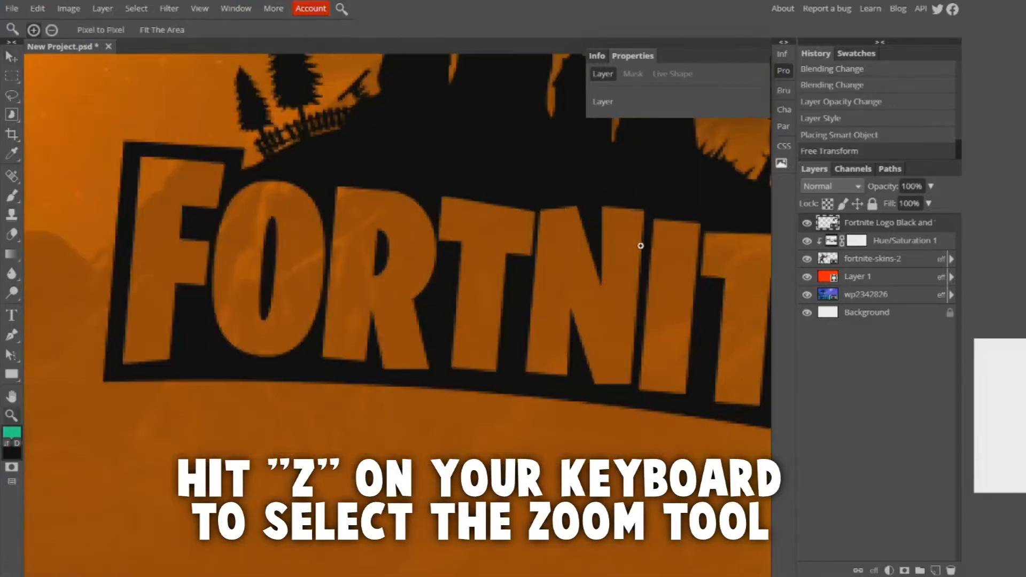
scroll(620, 246, "down", 5)
scroll(470, 214, "up", 4)
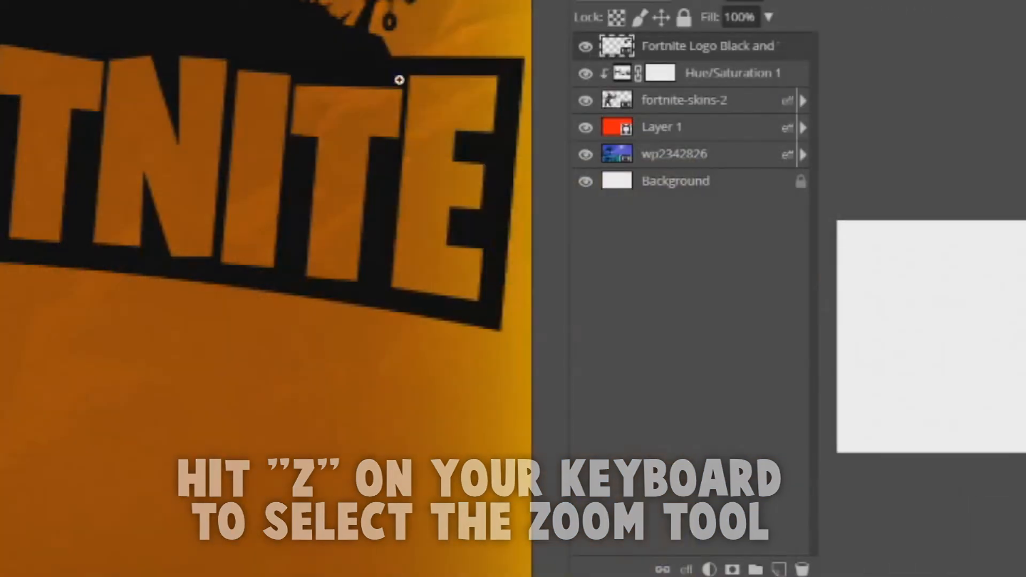
left_click(780, 570)
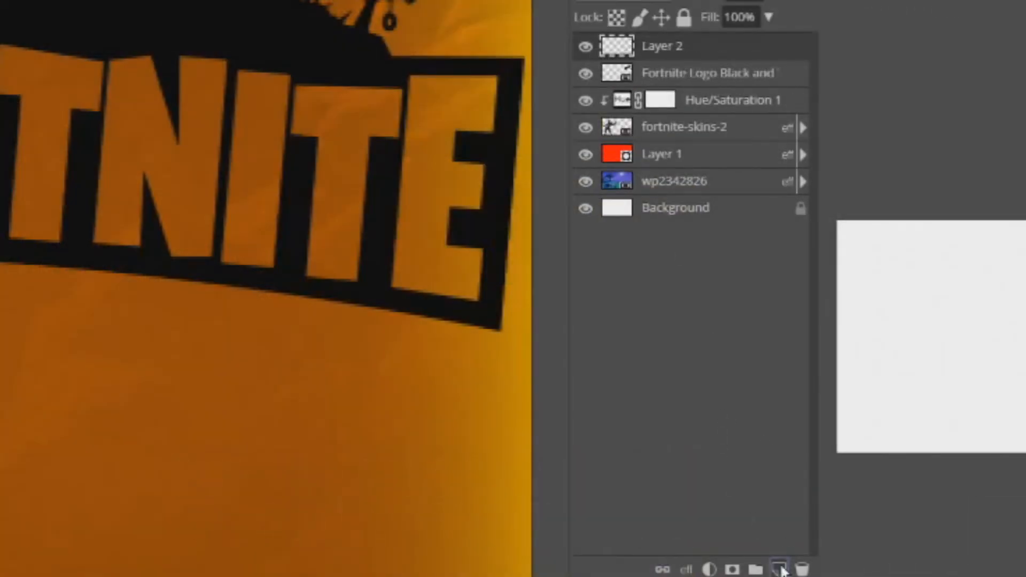
left_click_drag(702, 49, 699, 84)
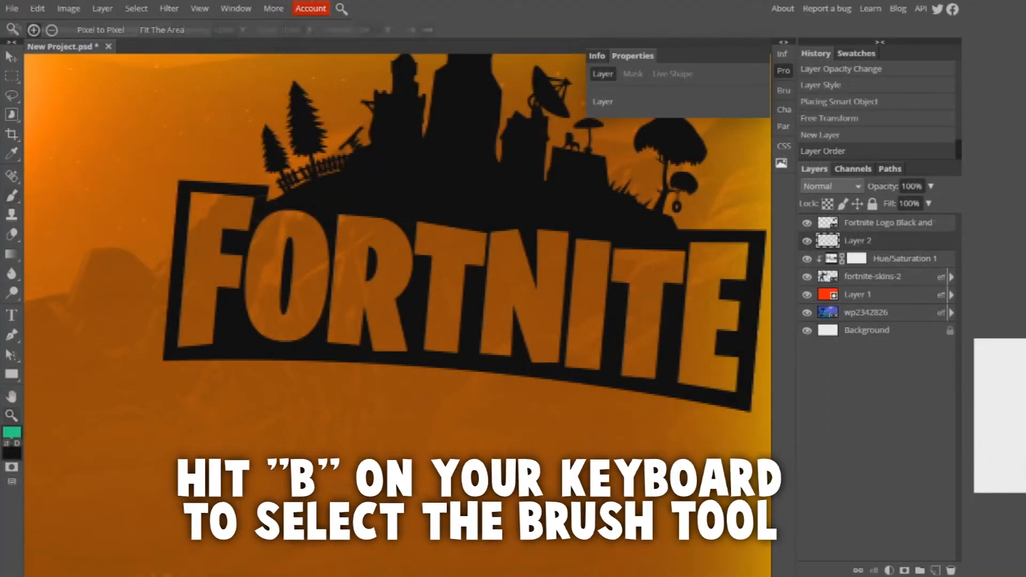
- Paint white with the Brush tool behind the logo's FORTNITE lettering on the new layer
key("b")
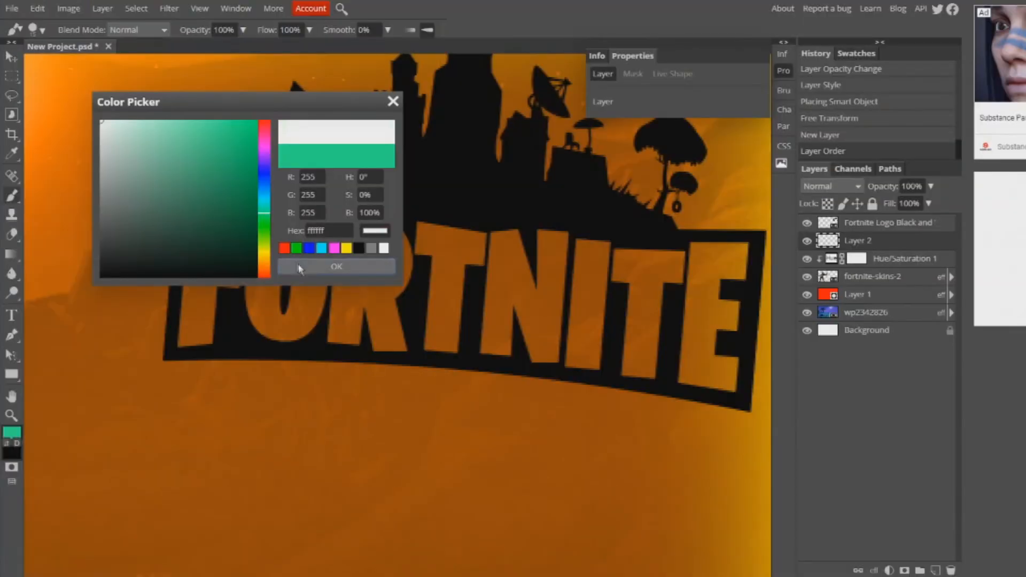
left_click(299, 266)
mouse_move(334, 262)
left_mouse_down()
mouse_move(301, 272)
mouse_move(356, 280)
mouse_move(319, 259)
mouse_move(350, 242)
mouse_move(349, 270)
mouse_move(345, 257)
mouse_move(386, 245)
mouse_move(364, 278)
mouse_move(410, 235)
mouse_move(423, 248)
mouse_move(373, 260)
mouse_move(469, 251)
mouse_move(391, 227)
mouse_move(649, 246)
mouse_move(535, 251)
mouse_move(715, 271)
mouse_move(662, 260)
mouse_move(713, 256)
left_mouse_up()
left_click_drag(600, 416, 543, 450)
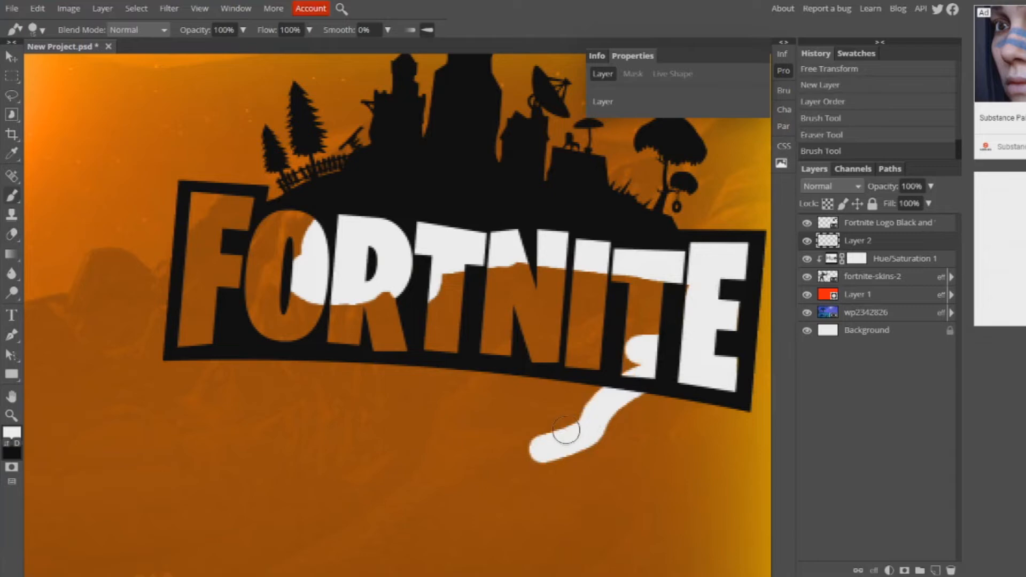
- Erase the white paint that spills outside the logo's frame, leaving only the letters filled
key("e")
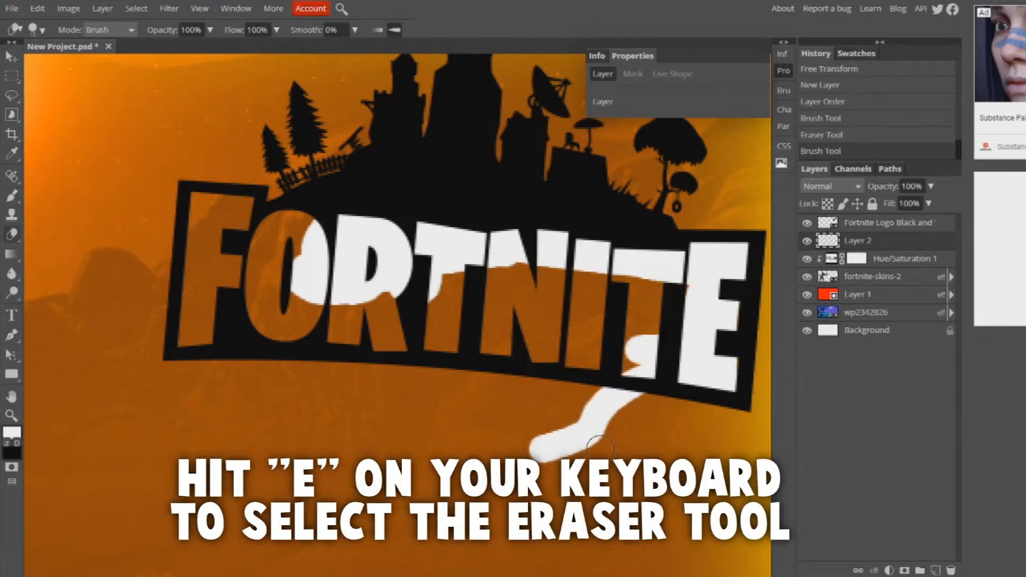
mouse_move(626, 469)
left_mouse_down()
mouse_move(588, 422)
mouse_move(561, 439)
left_mouse_up()
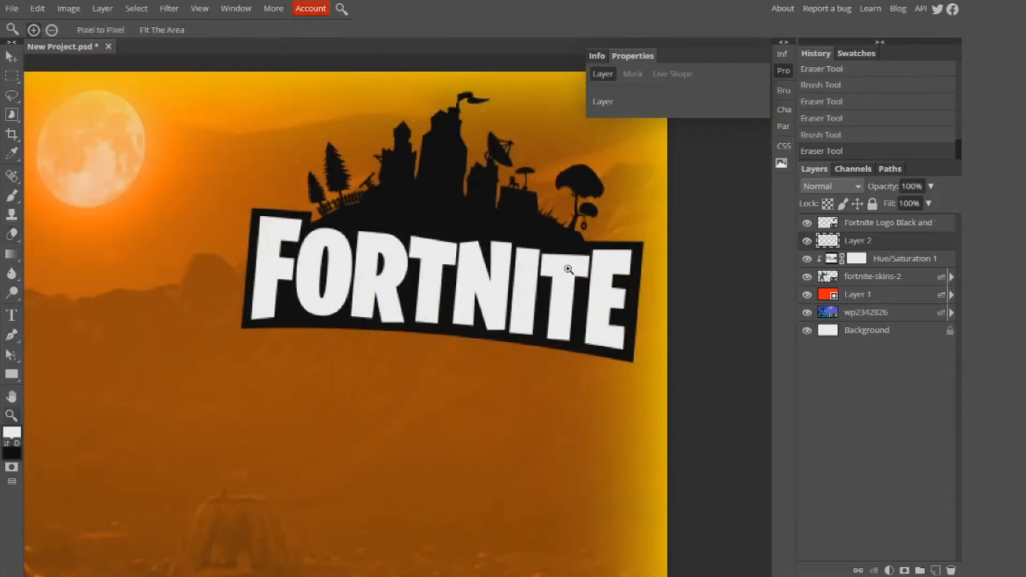
- Merge the Fortnite logo layer with the white paint layer and check the merged logo by toggling its visibility
scroll(568, 268, "up", 4)
scroll(568, 269, "down", 2)
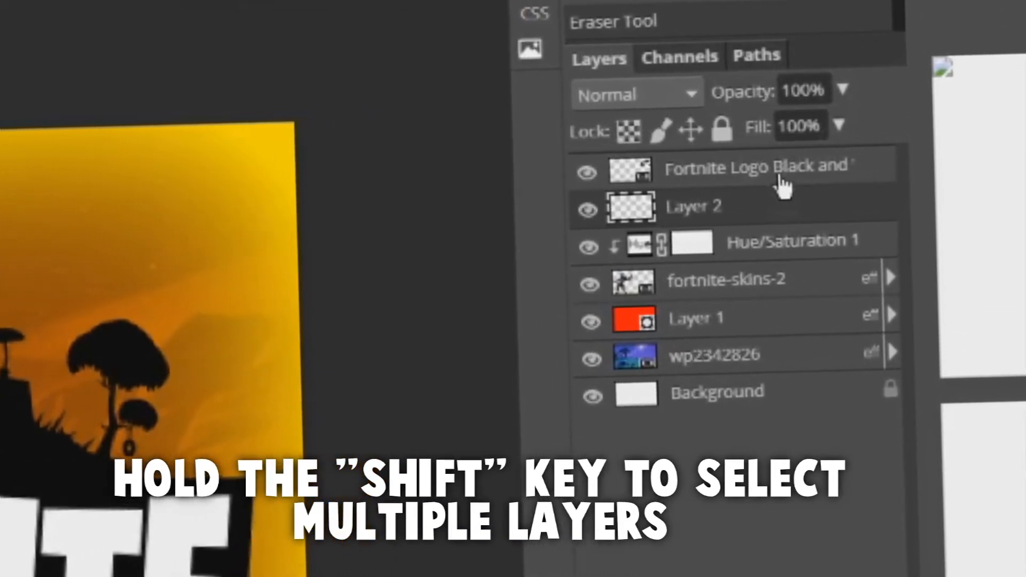
left_click(803, 174, "shift")
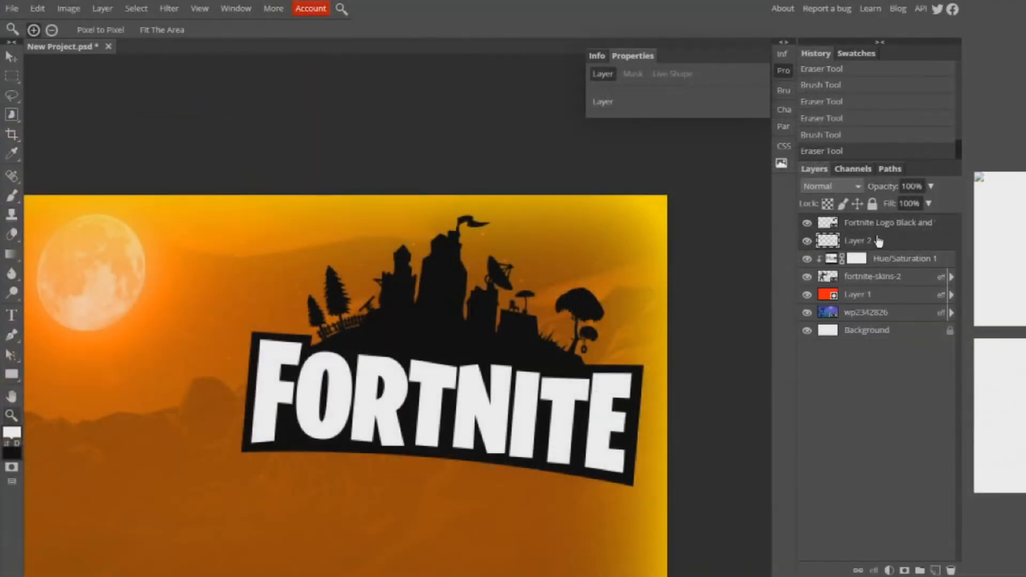
right_click(875, 235)
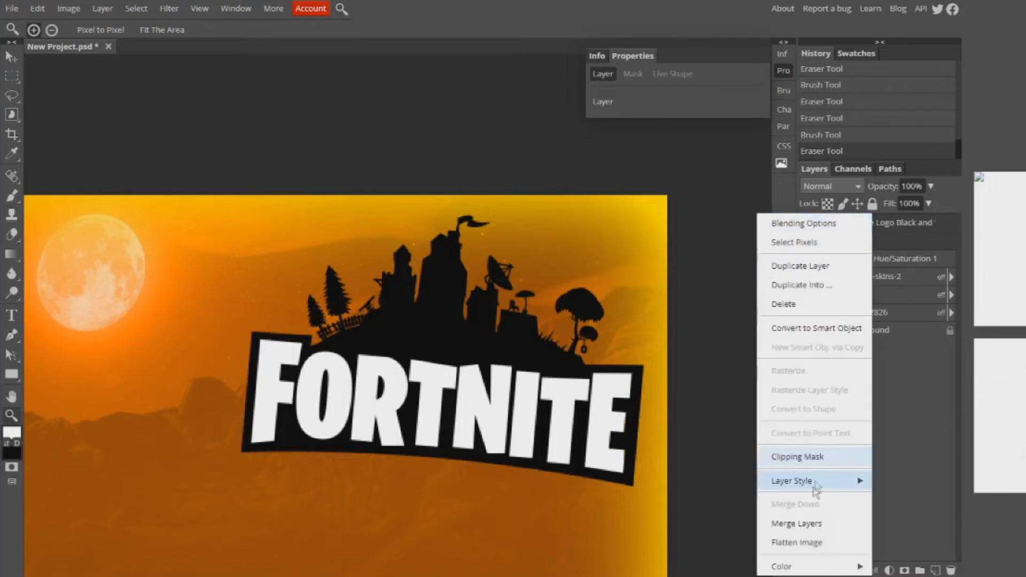
left_click(810, 524)
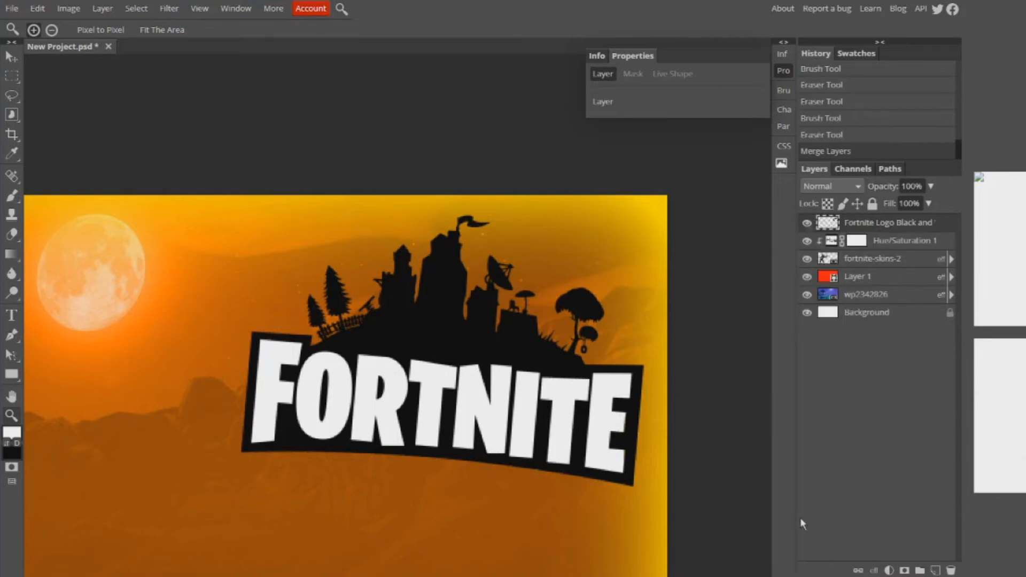
left_click(807, 223)
left_click(807, 223)
left_click(808, 223)
left_click(807, 224)
scroll(670, 258, "down", 5)
scroll(393, 326, "up", 5)
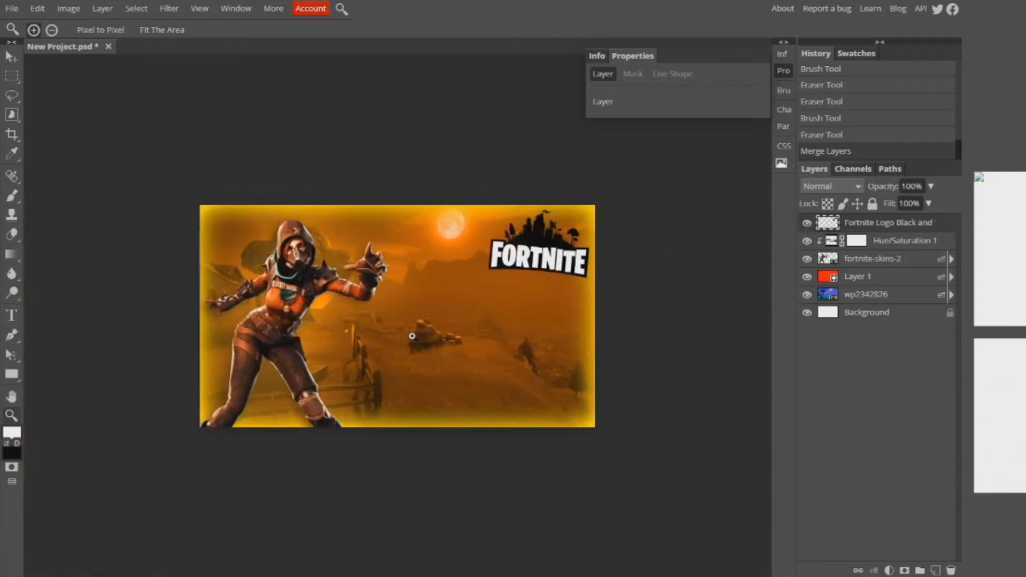
scroll(423, 340, "down", 2)
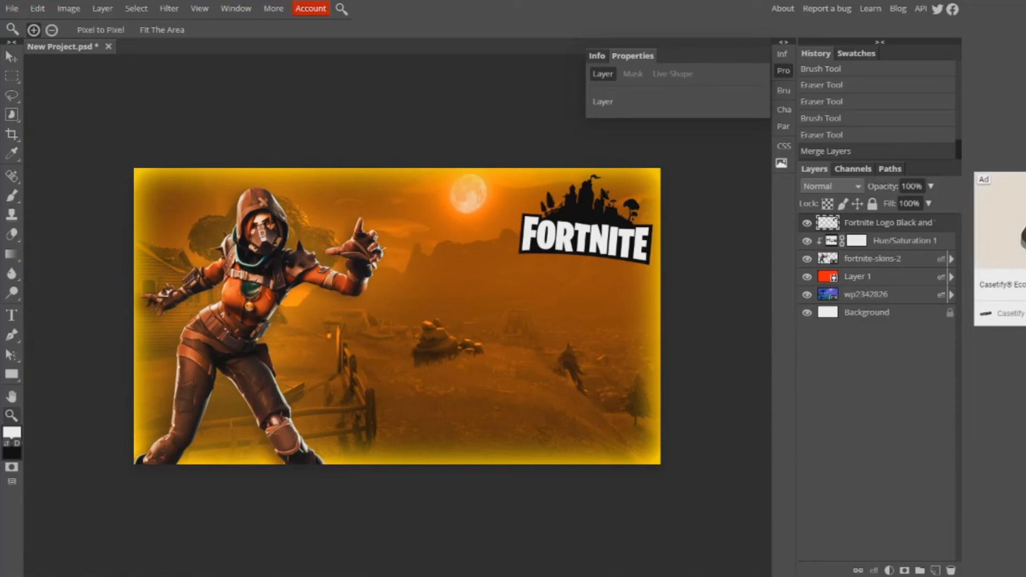
- Place the Front Yellow Lens Flare image, enlarge it around the character's raised hand and move its layer below fortnite-skins-2
left_click_drag(438, 236, 395, 257)
left_click_drag(632, 447, 903, 575)
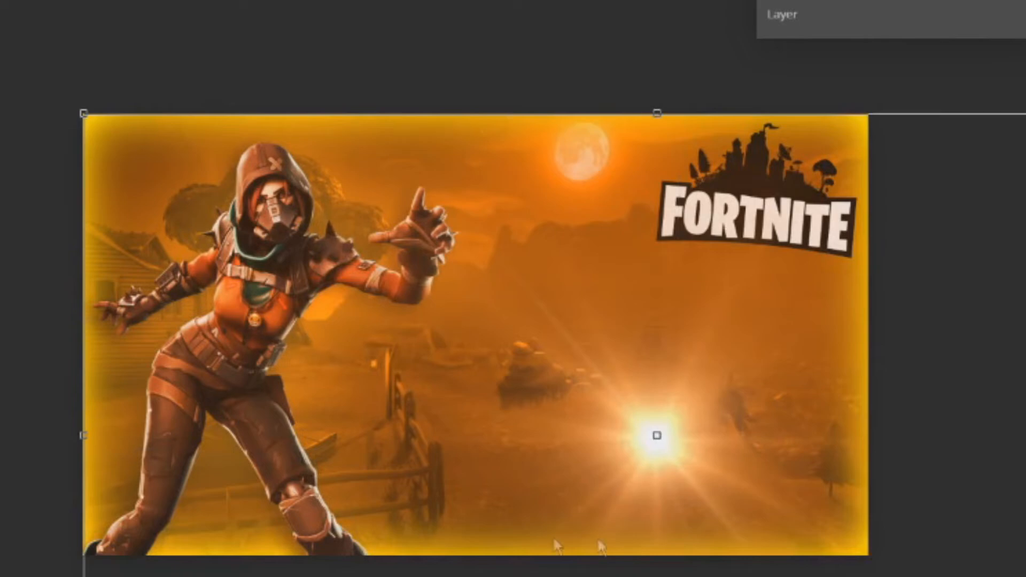
left_click_drag(601, 547, 336, 448)
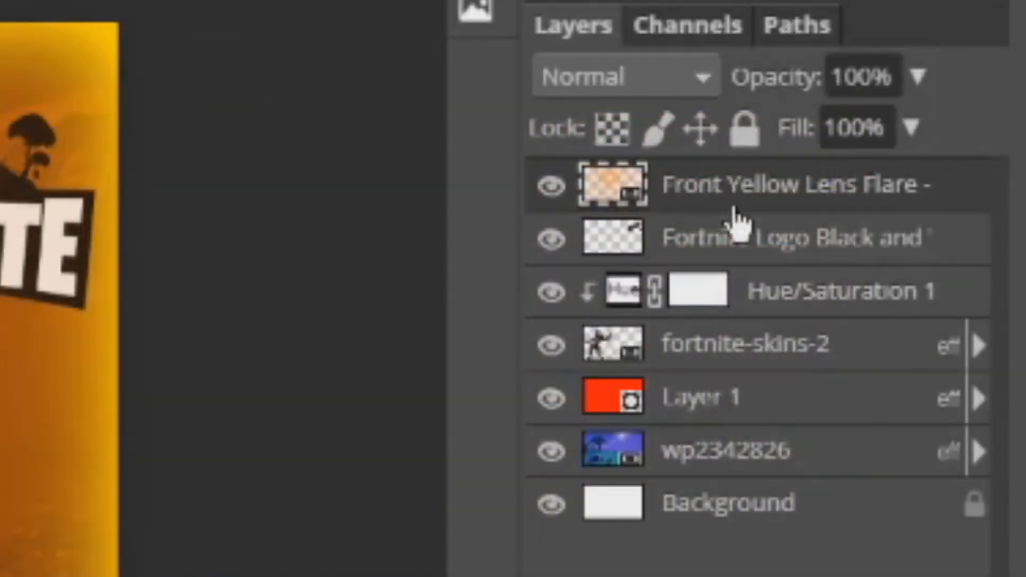
left_click_drag(810, 193, 772, 362)
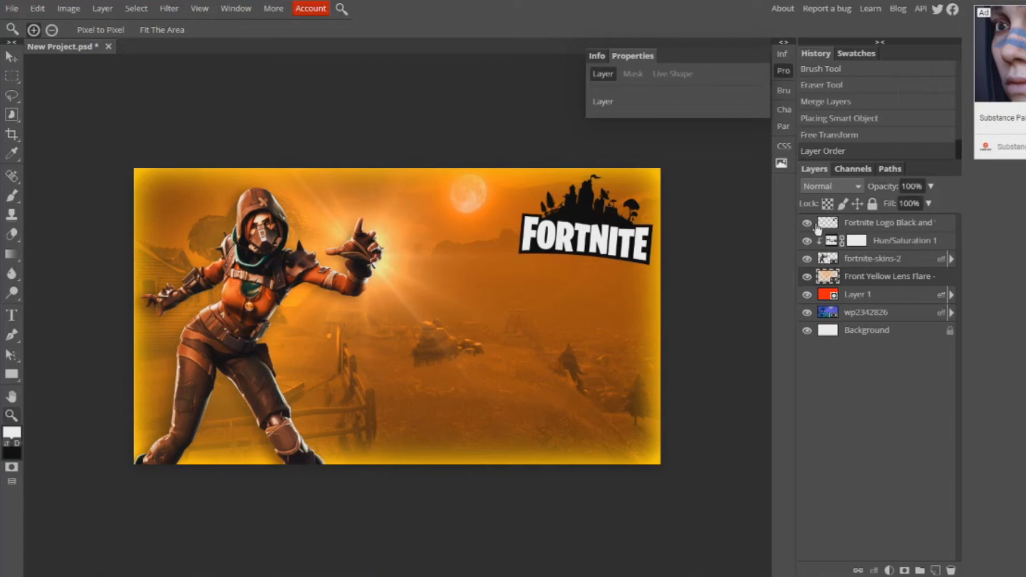
- Move the Fortnite logo layer beneath the Front Yellow Lens Flare layer
left_click(860, 229)
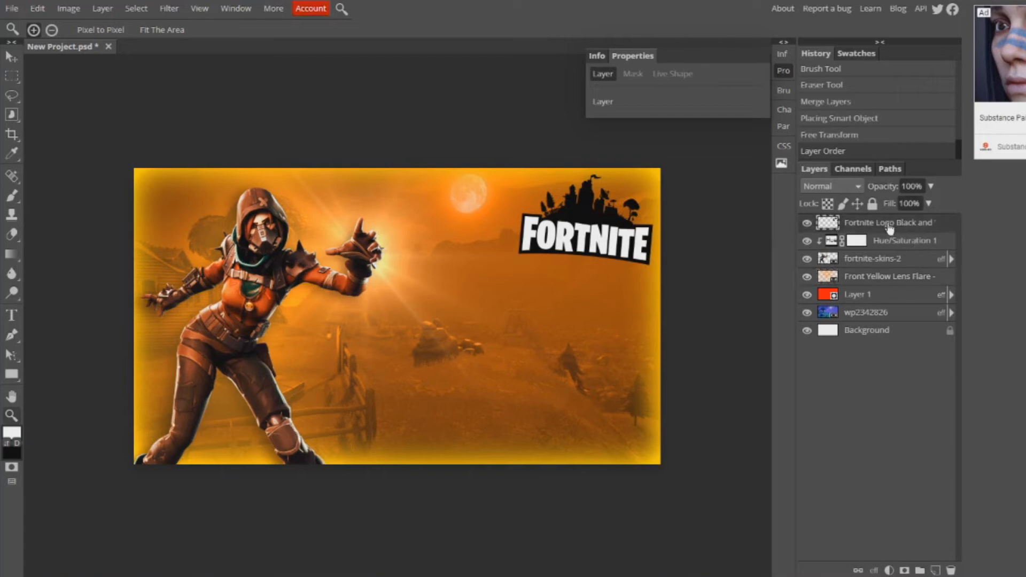
left_click_drag(890, 228, 883, 285)
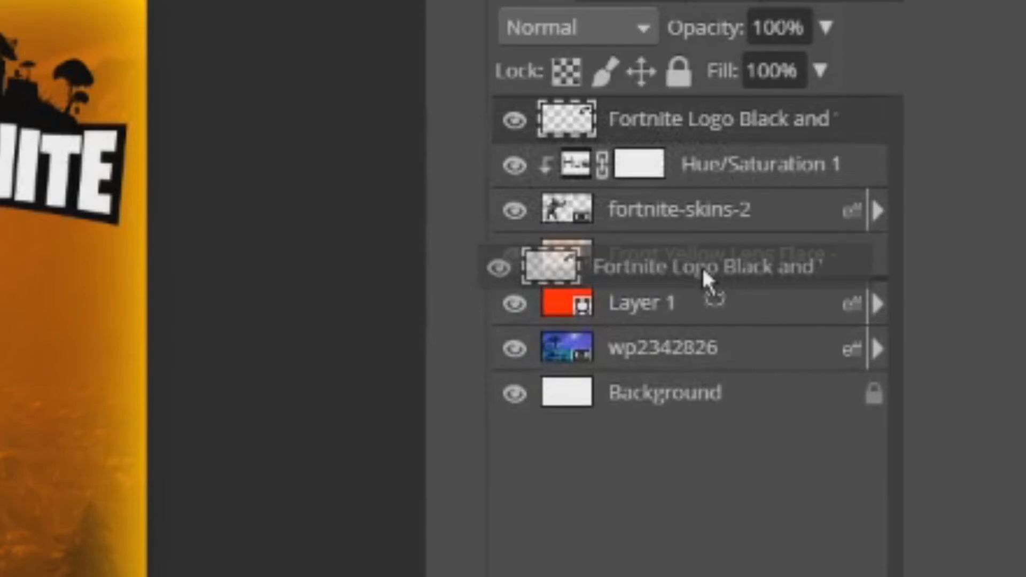
left_click_drag(702, 266, 702, 267)
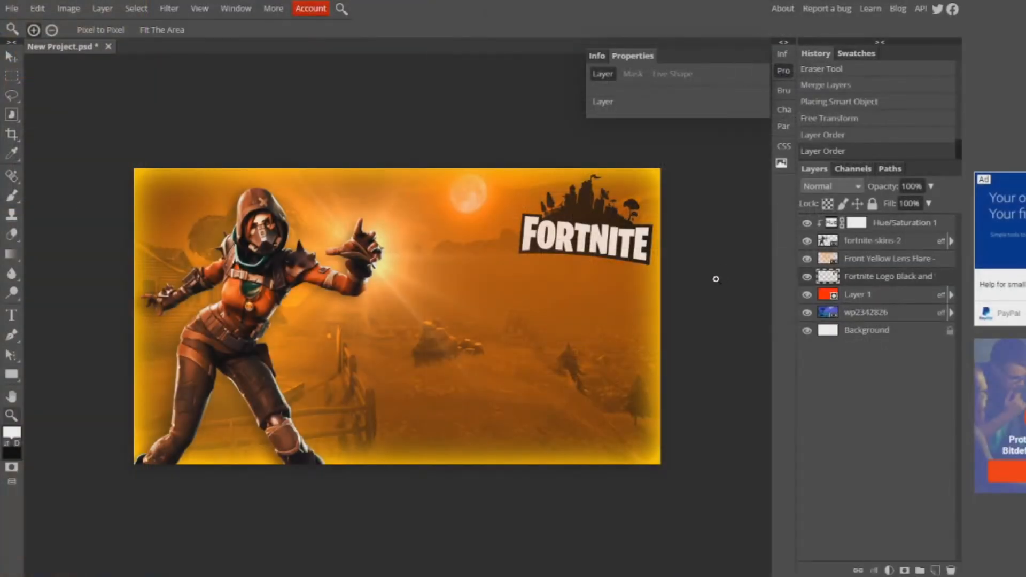
- Add the two-line title "FORTNITE MONTAGE" beside the character, coloured white (ffffff) and set in the JungleFever font
key("t")
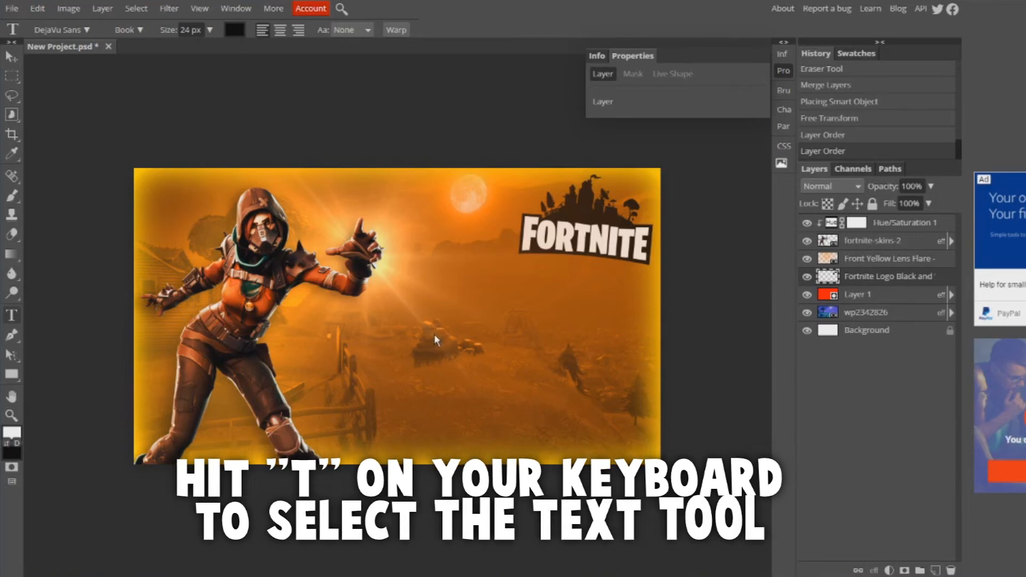
left_click(467, 355)
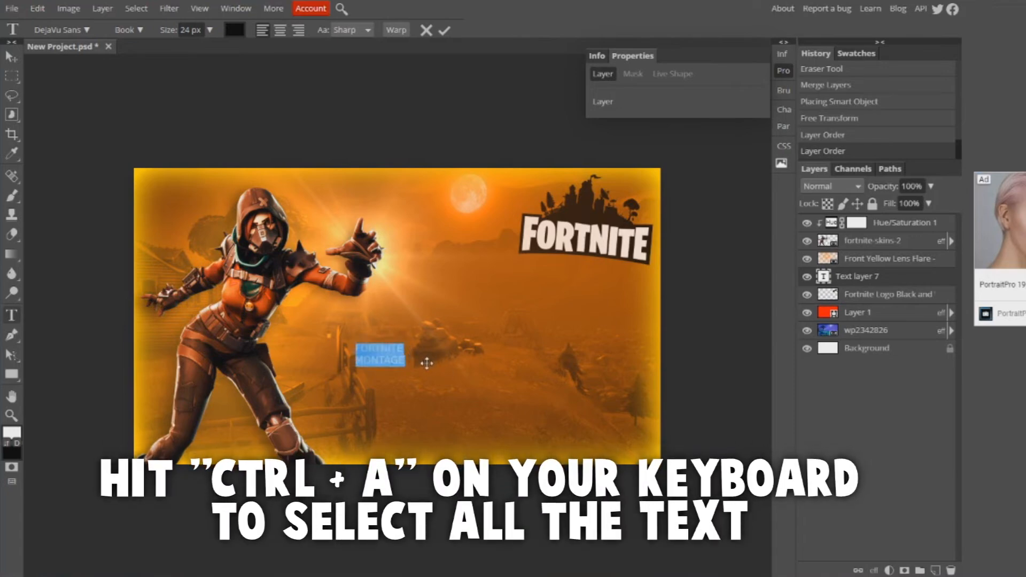
left_click(235, 30)
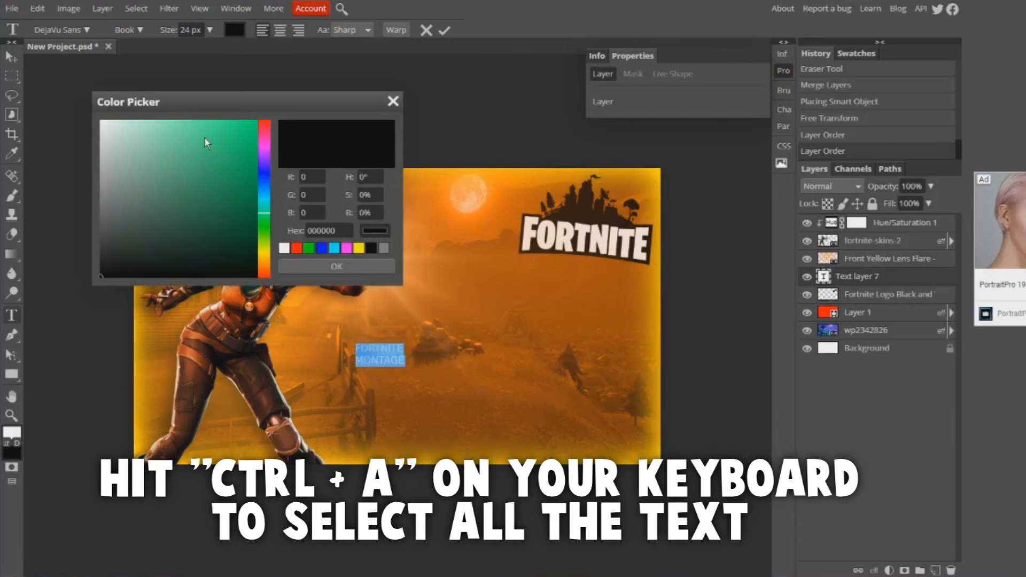
left_click(101, 121)
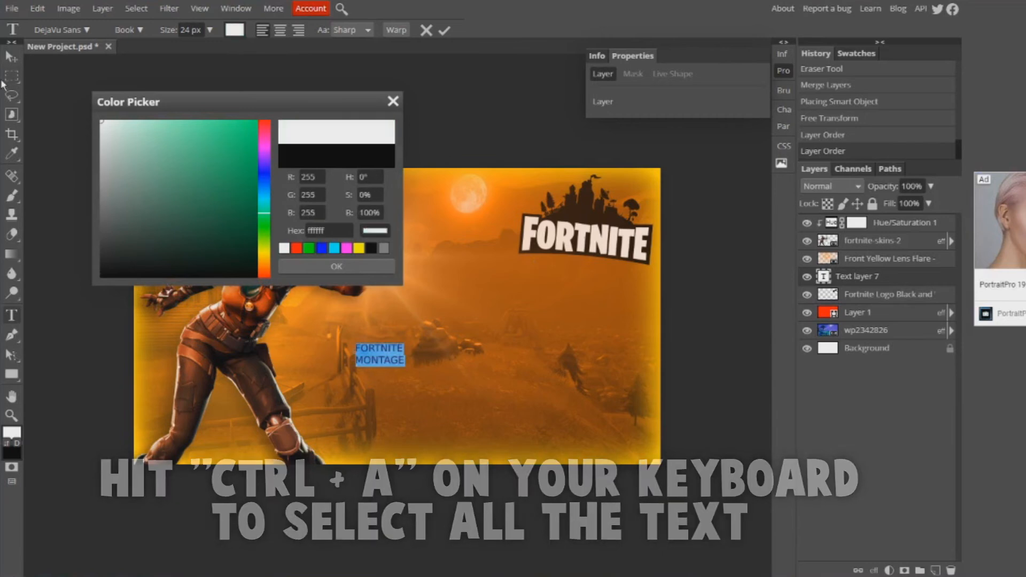
left_click(335, 268)
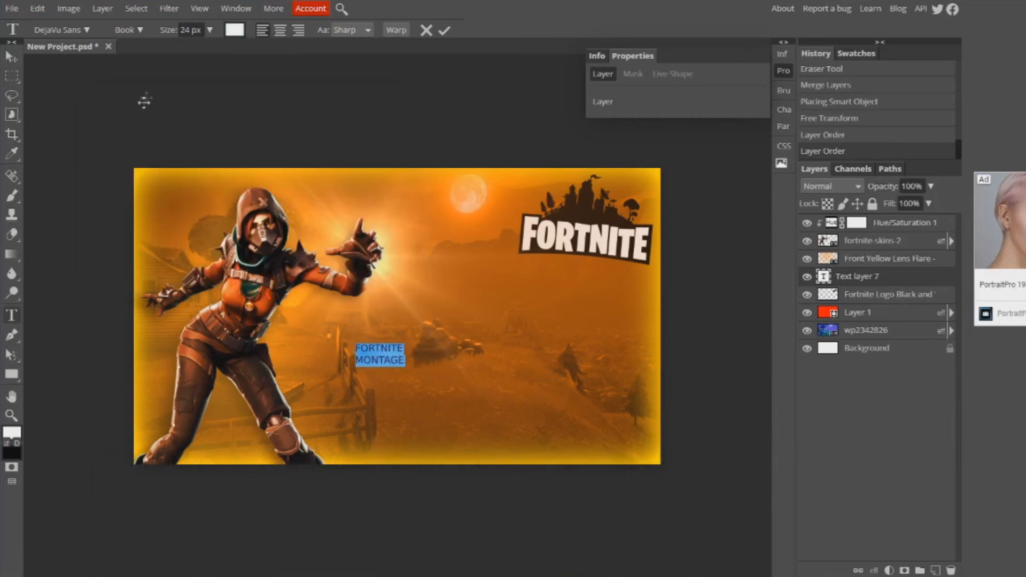
left_click(87, 31)
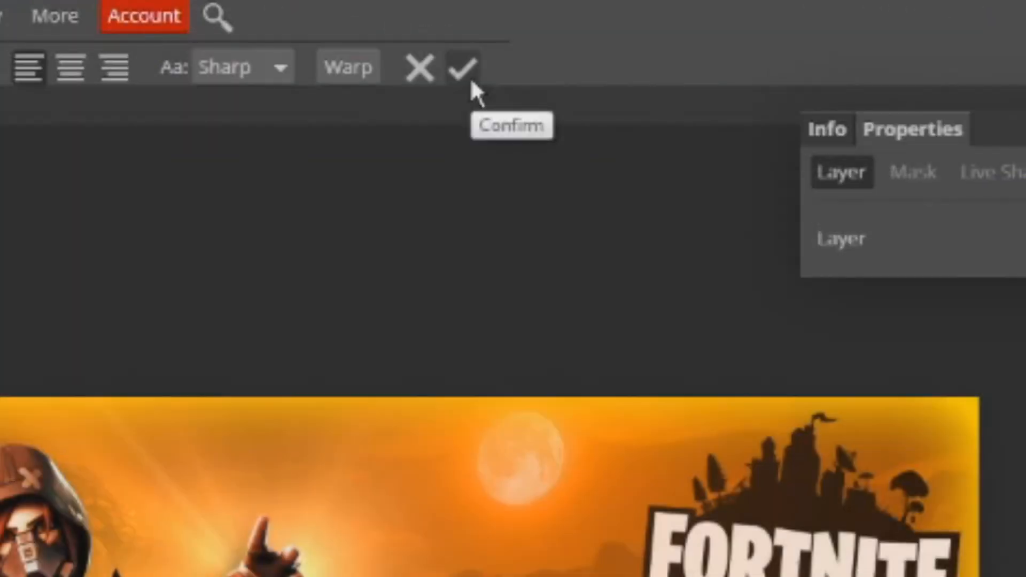
left_click(446, 33)
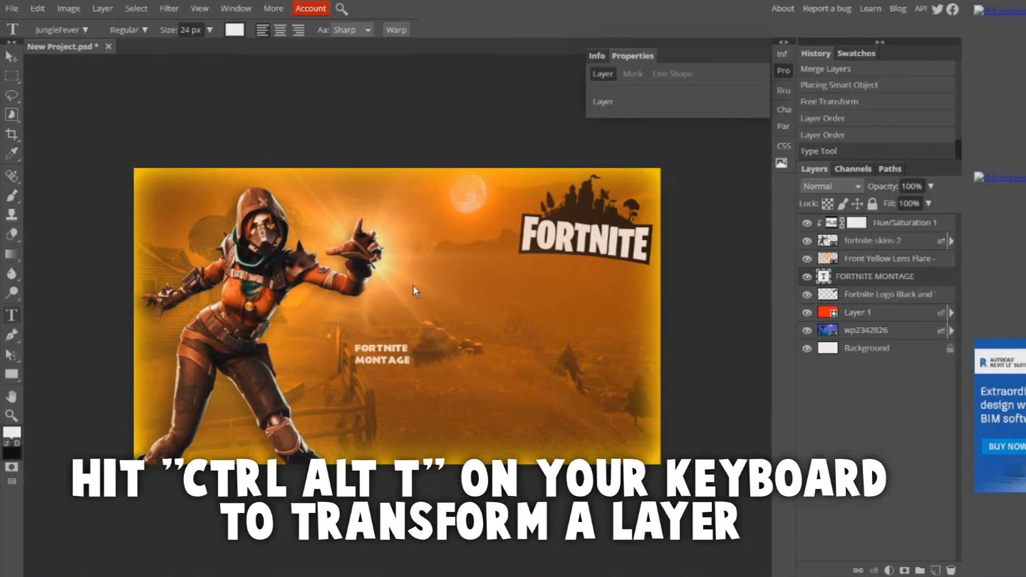
- Scale the FORTNITE MONTAGE text to about 654% across the area beside the character and rotate it about -1.7°
key("ctrl+alt+t")
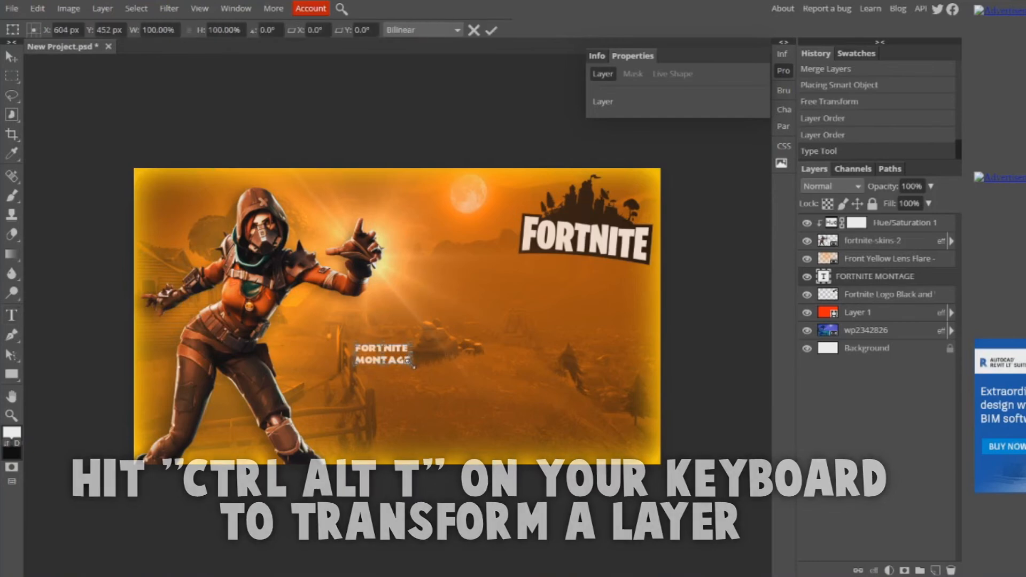
left_click_drag(413, 366, 718, 492)
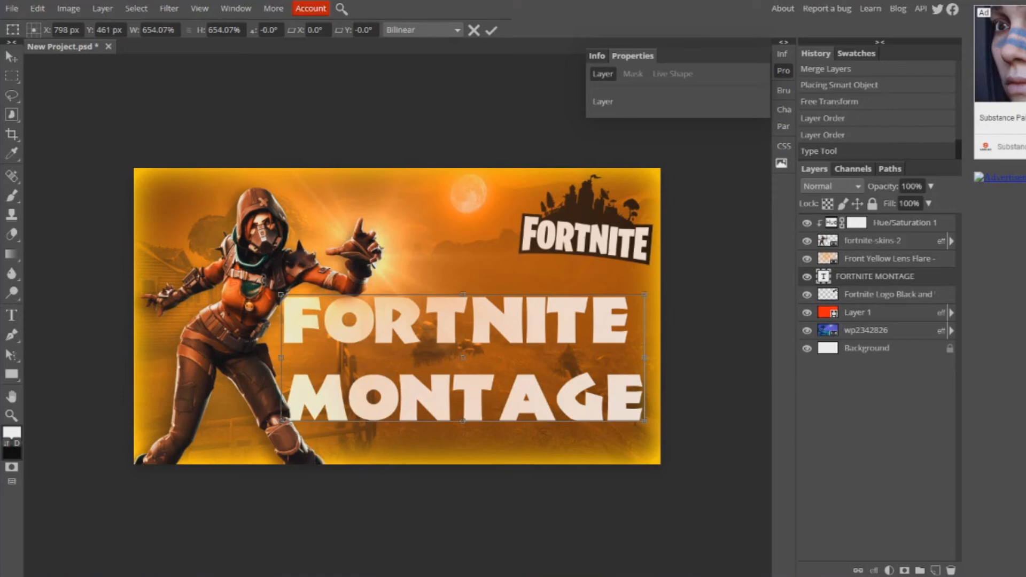
left_click_drag(264, 279, 261, 284)
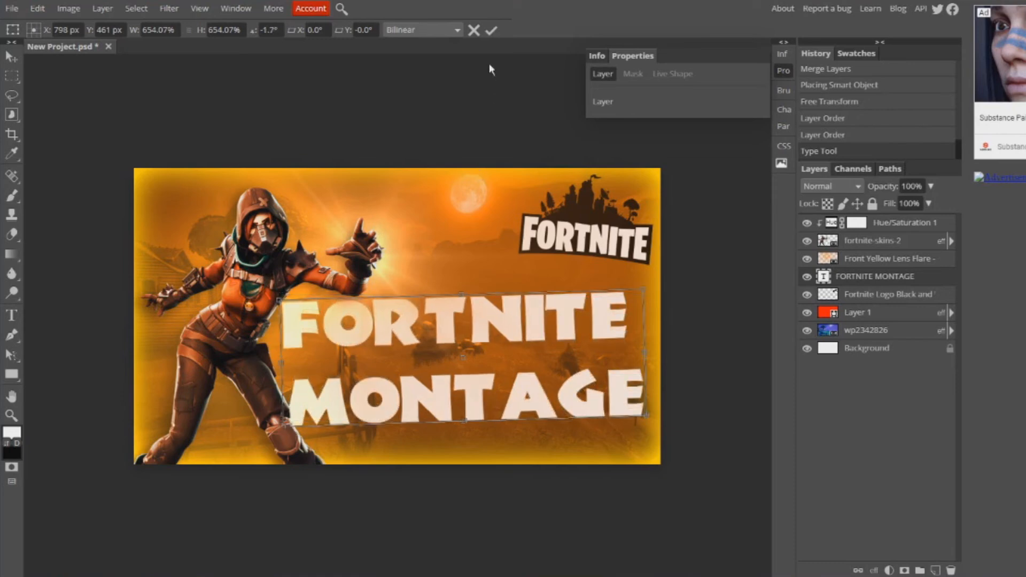
left_click(491, 30)
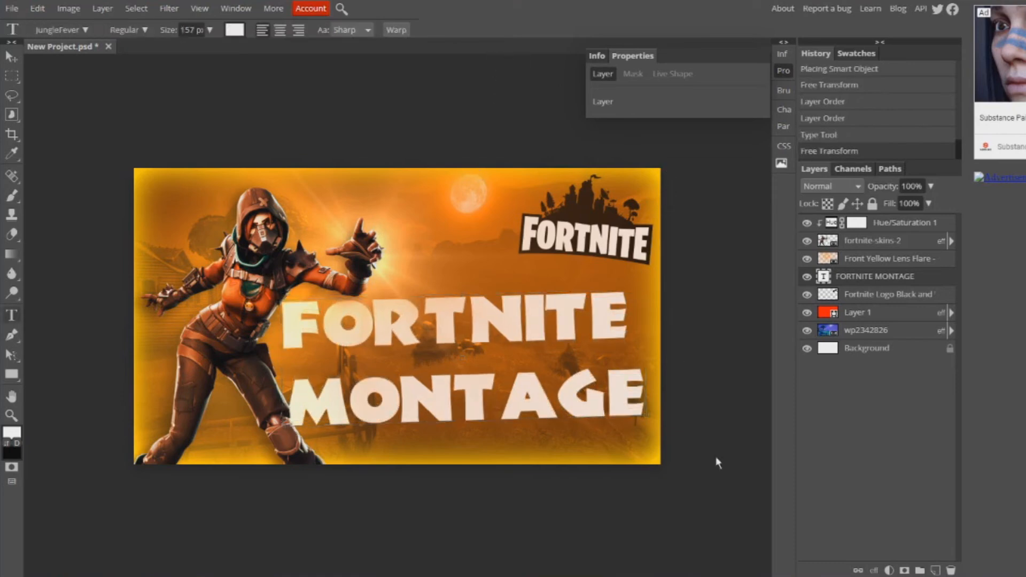
- Apply a dark brown Multiply drop shadow to the FORTNITE MONTAGE text: 100% opacity, 30° angle, 6 px distance, 97% spread, 13 px size
double_click(928, 278)
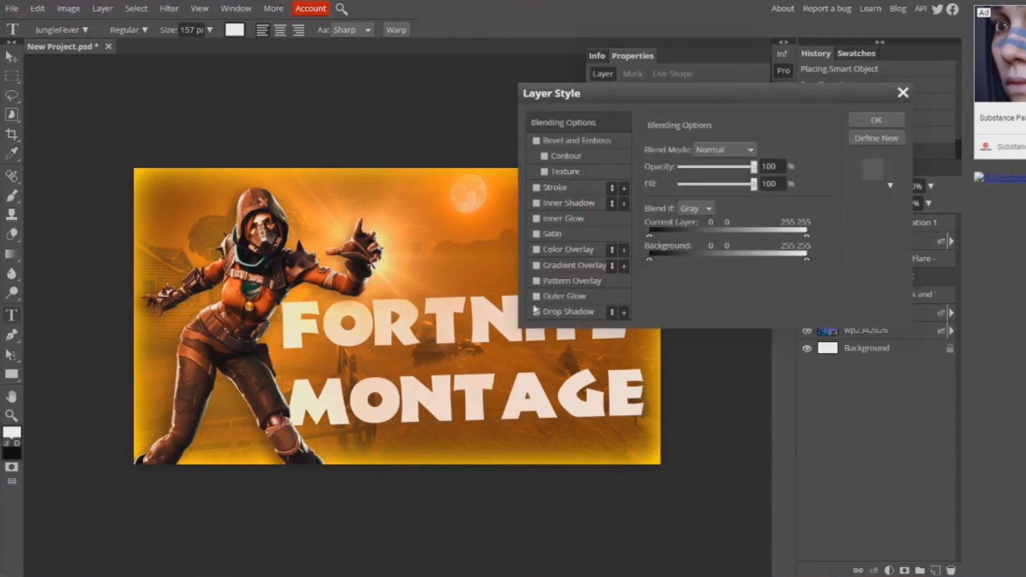
left_click(536, 312)
left_click(551, 313)
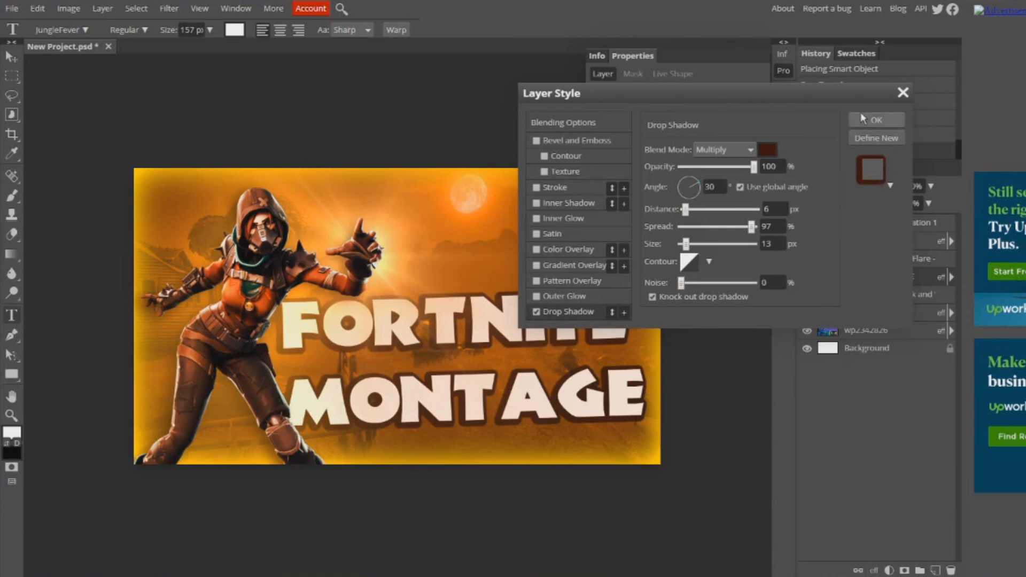
left_click(773, 138)
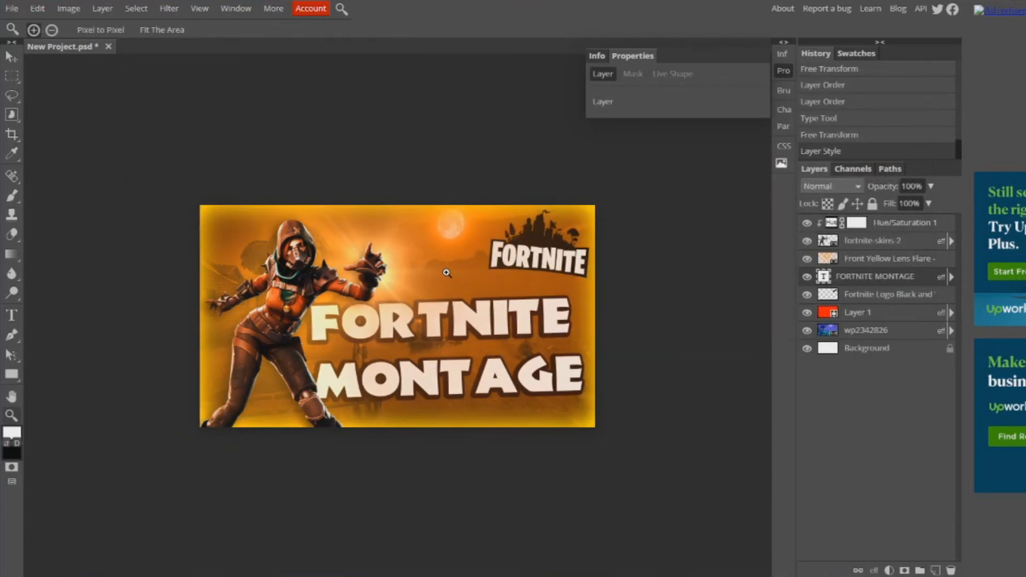